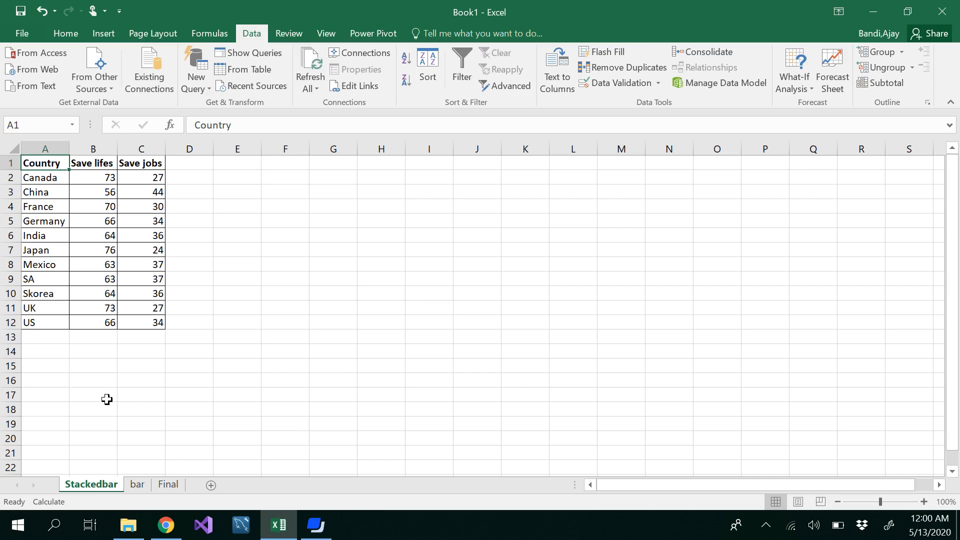
- Switch to Chrome and examine the lockdown poll article's "Which do you agree with more?" chart with its bars per country
click(166, 530)
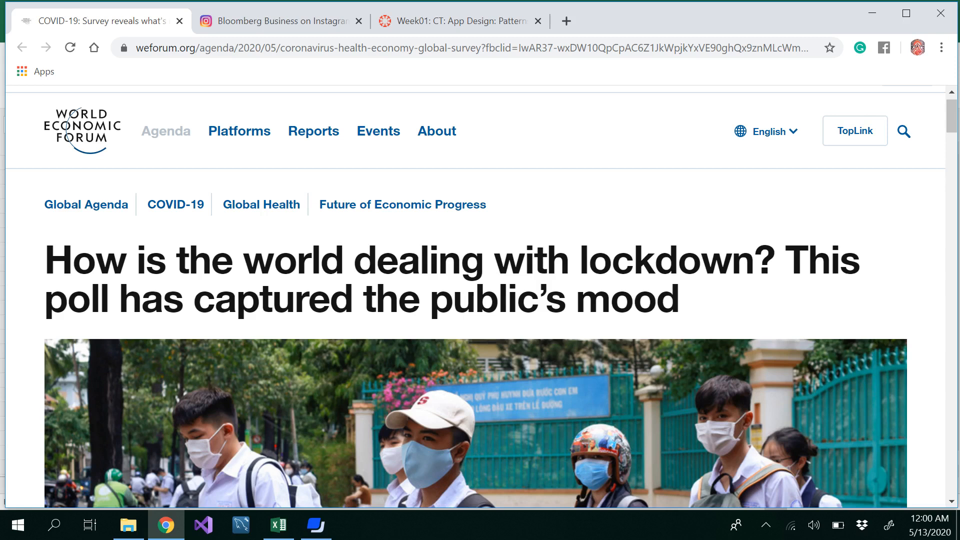
scroll(521, 305, down, 8)
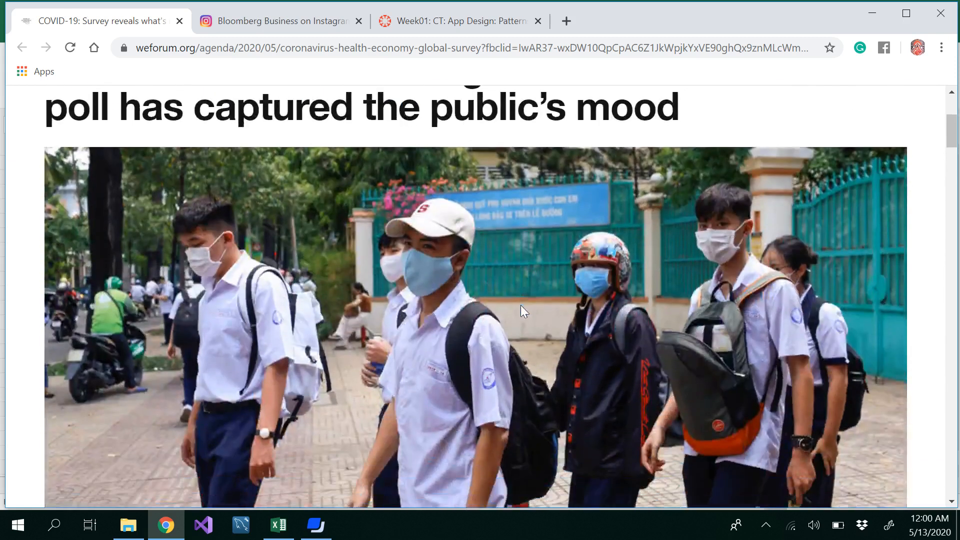
scroll(520, 304, down, 4)
scroll(520, 304, up, 1)
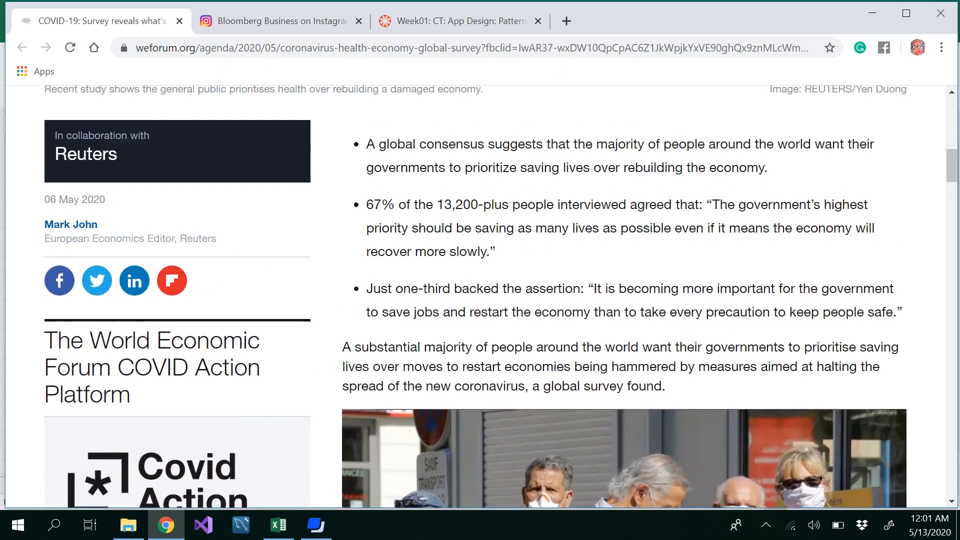
scroll(521, 304, down, 1)
scroll(521, 312, down, 3)
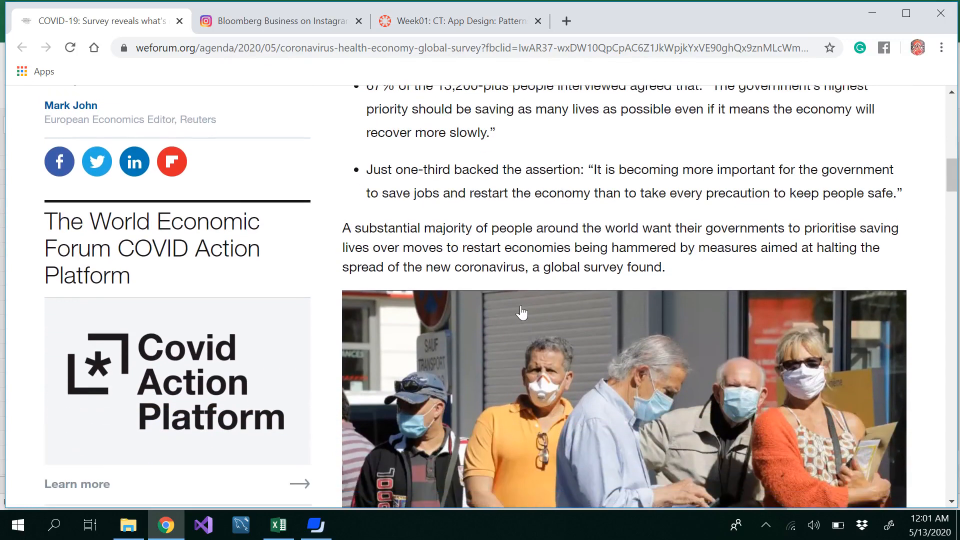
scroll(521, 313, down, 12)
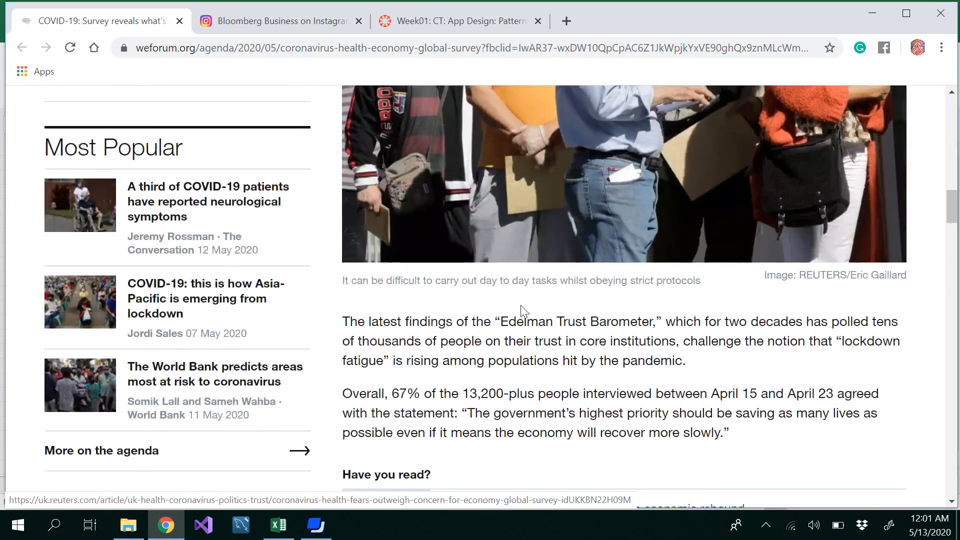
scroll(521, 313, down, 12)
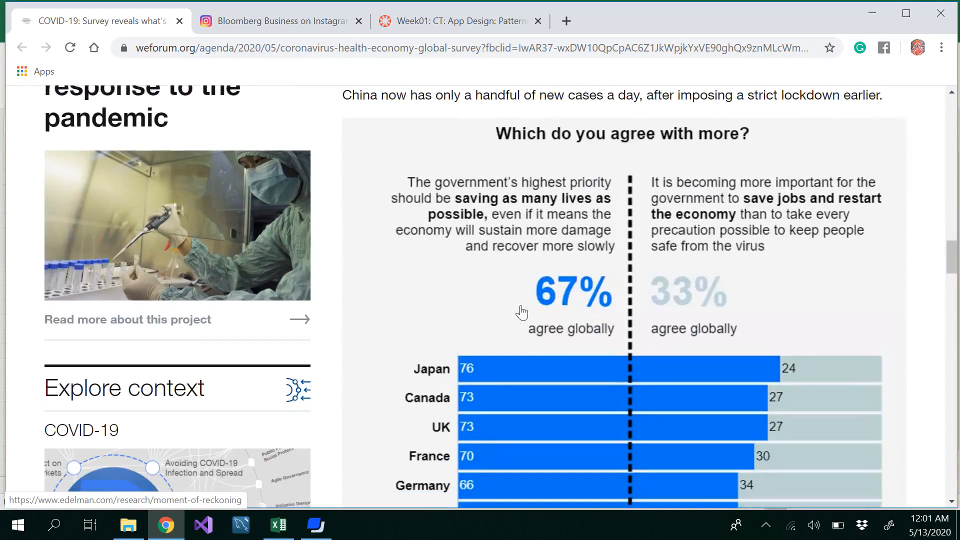
scroll(521, 313, down, 3)
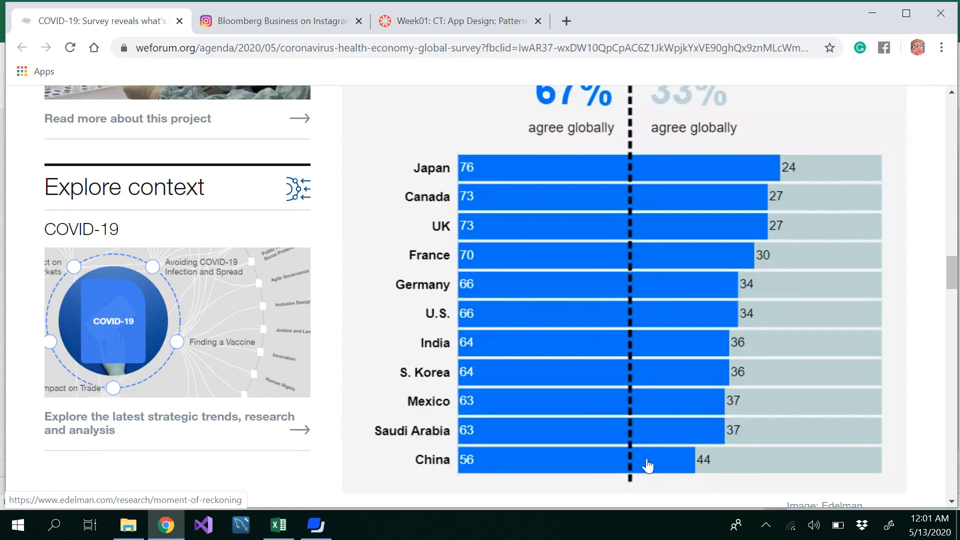
scroll(543, 352, up, 4)
scroll(544, 352, down, 3)
scroll(545, 354, down, 3)
scroll(545, 353, up, 3)
scroll(545, 354, down, 2)
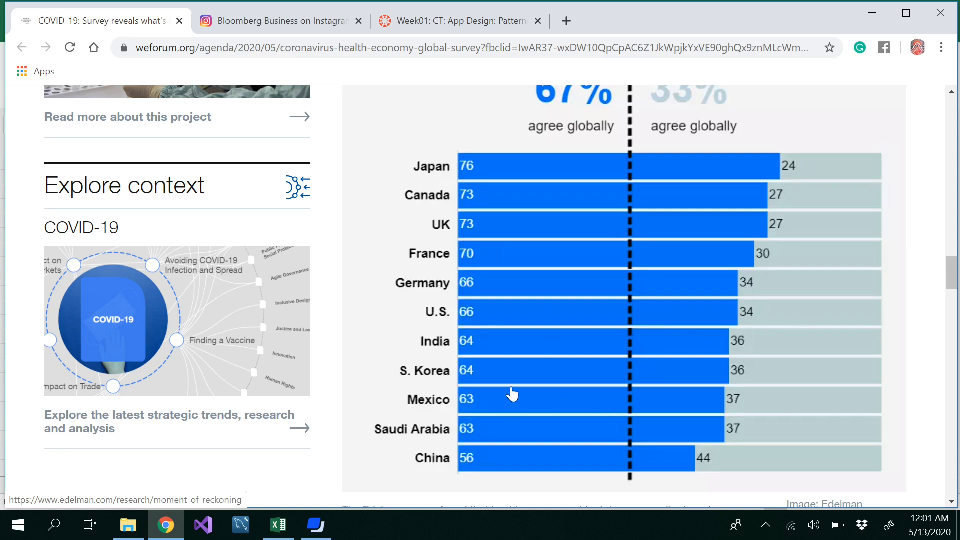
- Return to Excel and insert a 2-D stacked bar chart from the country table in A1:C12
mouse_move(282, 533)
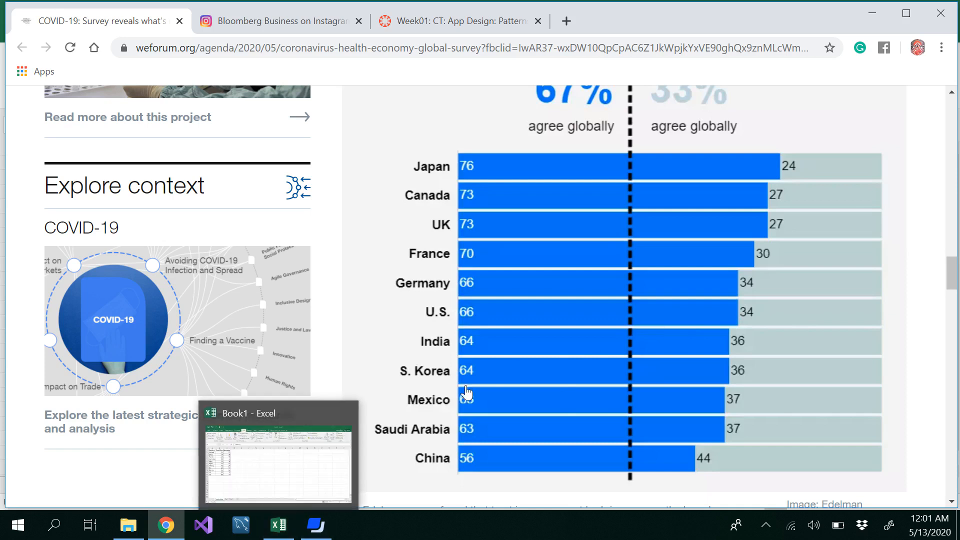
click(282, 534)
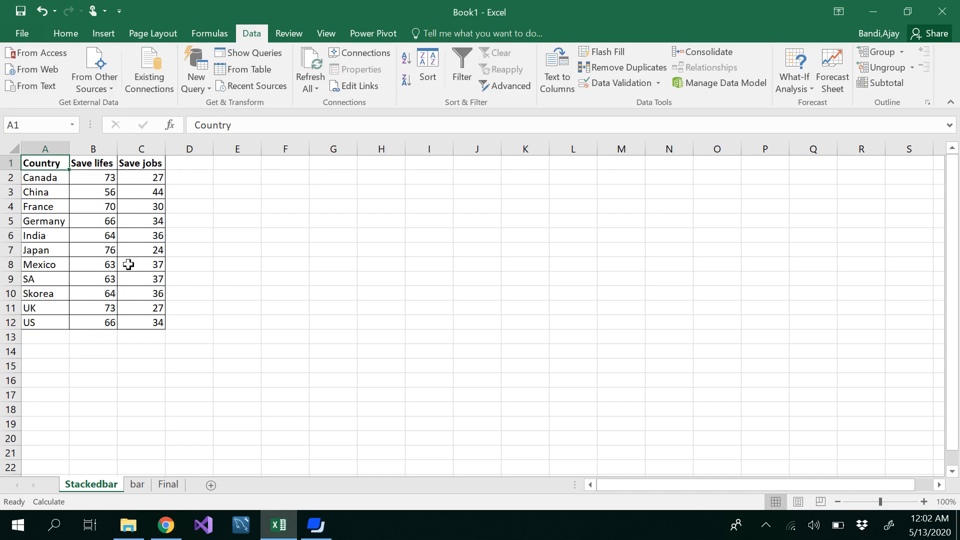
drag(44, 170, 52, 178)
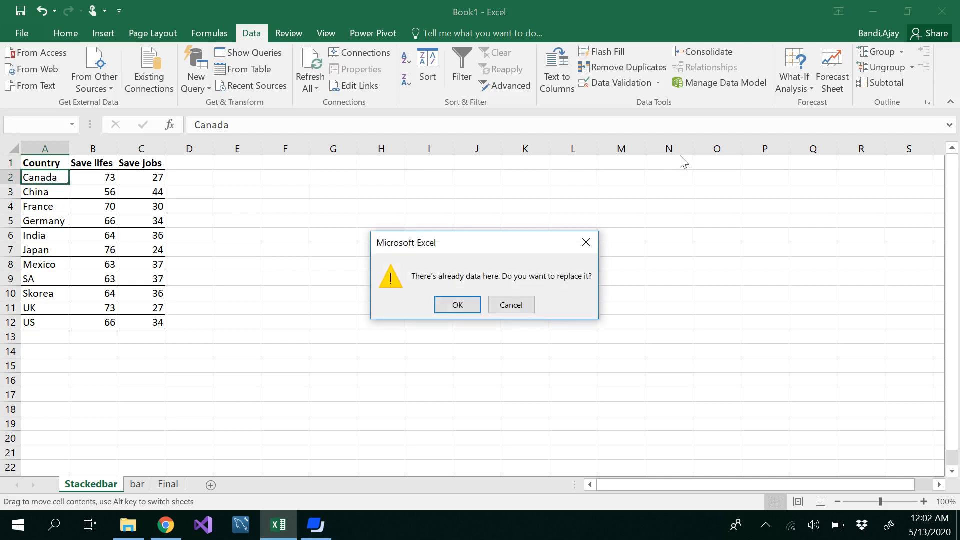
click(584, 241)
drag(60, 163, 138, 321)
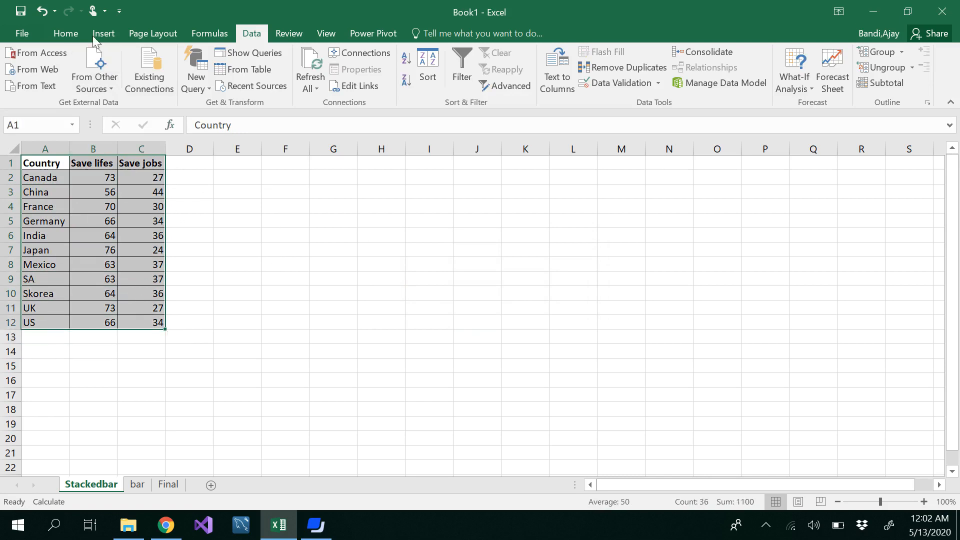
click(111, 33)
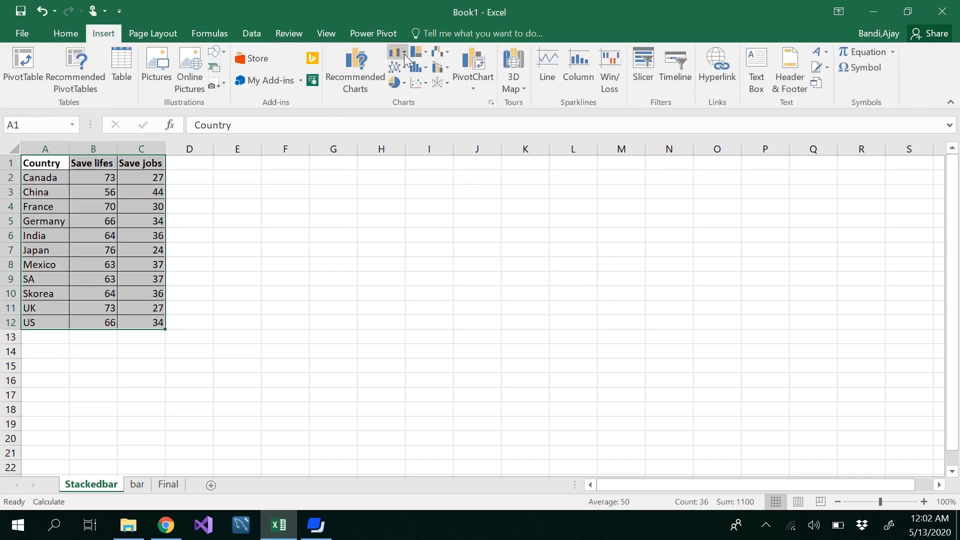
click(403, 52)
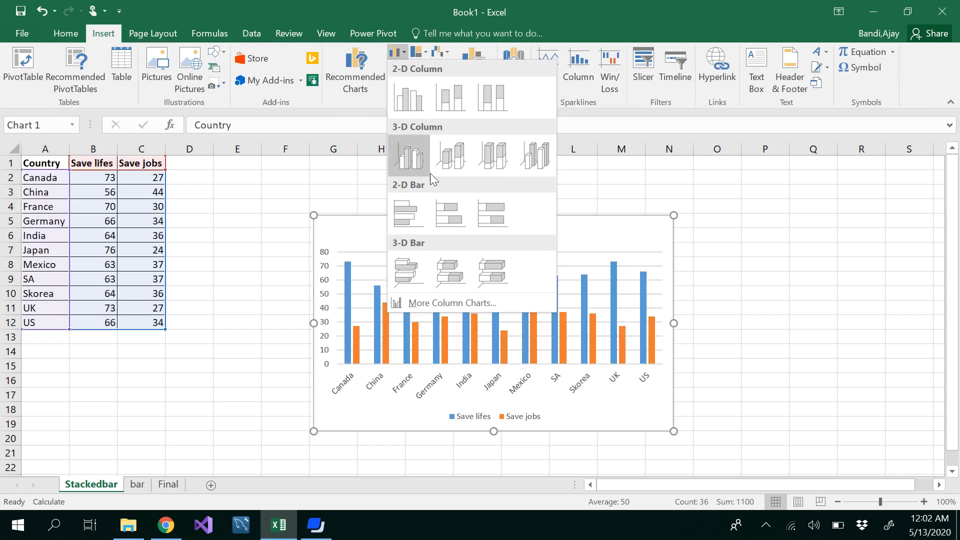
click(448, 214)
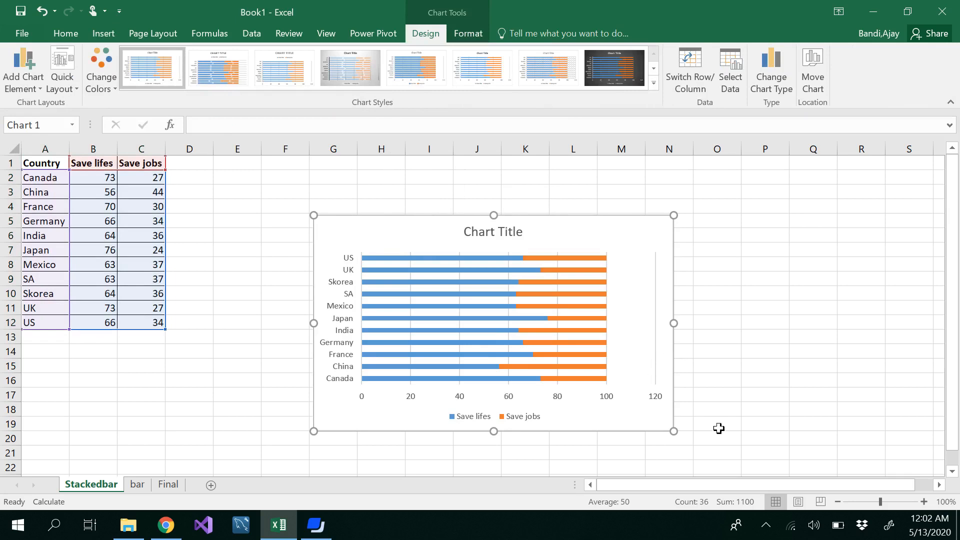
click(737, 393)
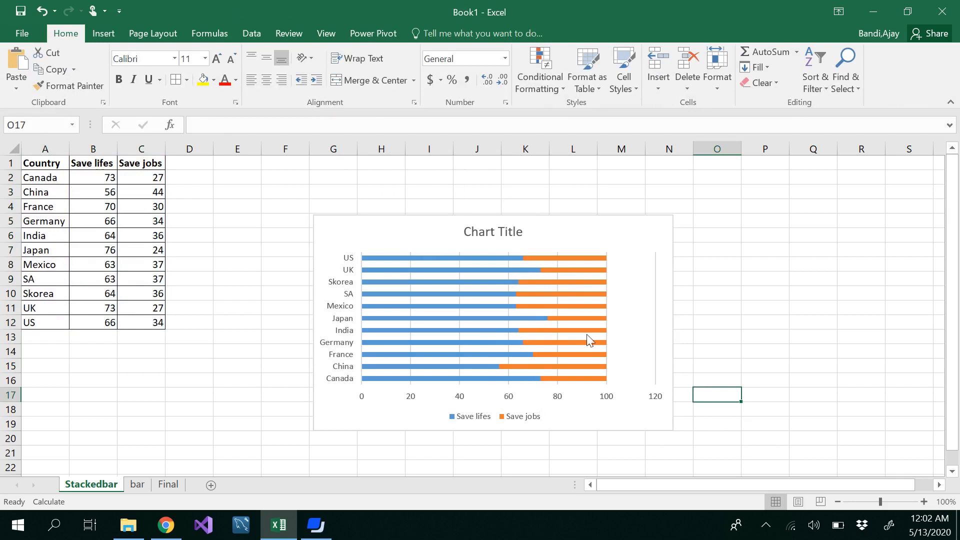
- Check the country order in the Chrome article's chart, and sort the whole Excel table by Save lifes from largest to smallest
click(168, 533)
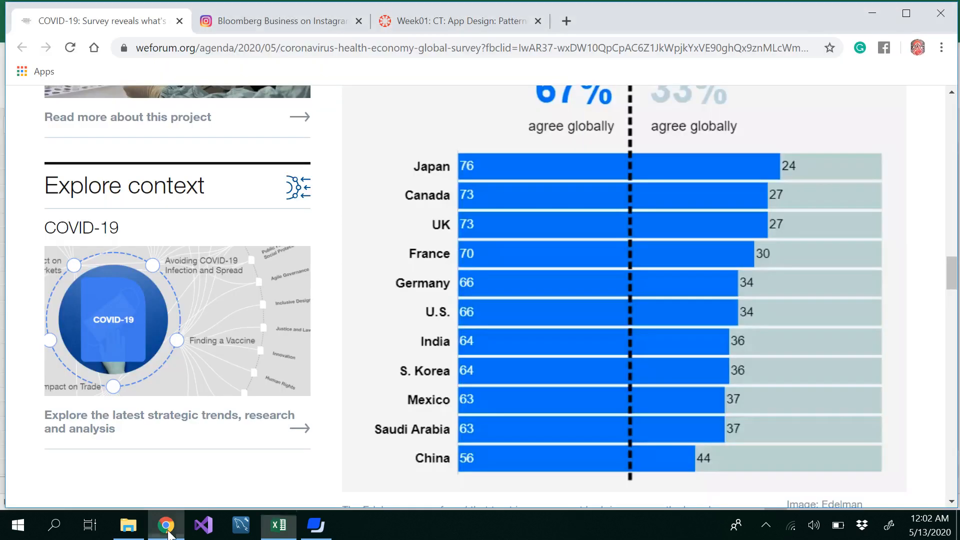
click(168, 534)
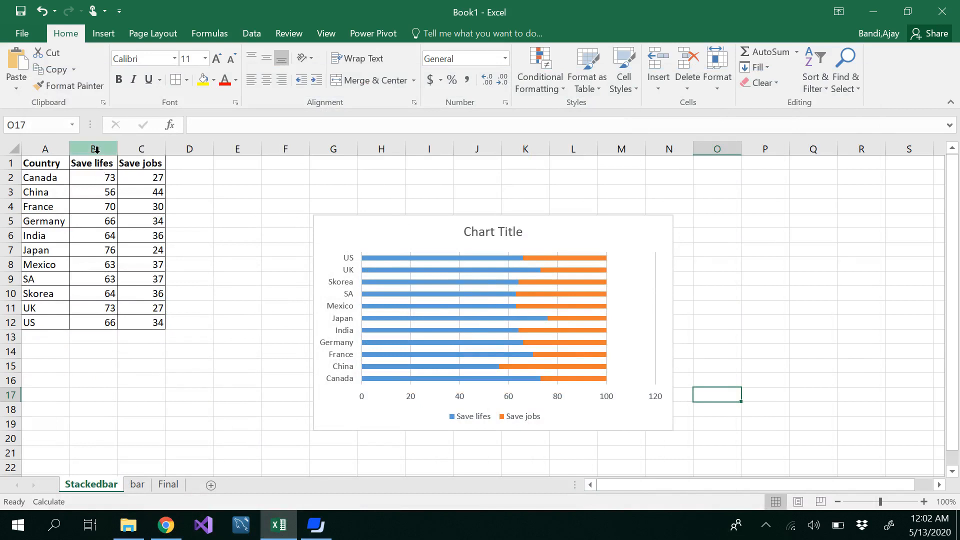
click(166, 525)
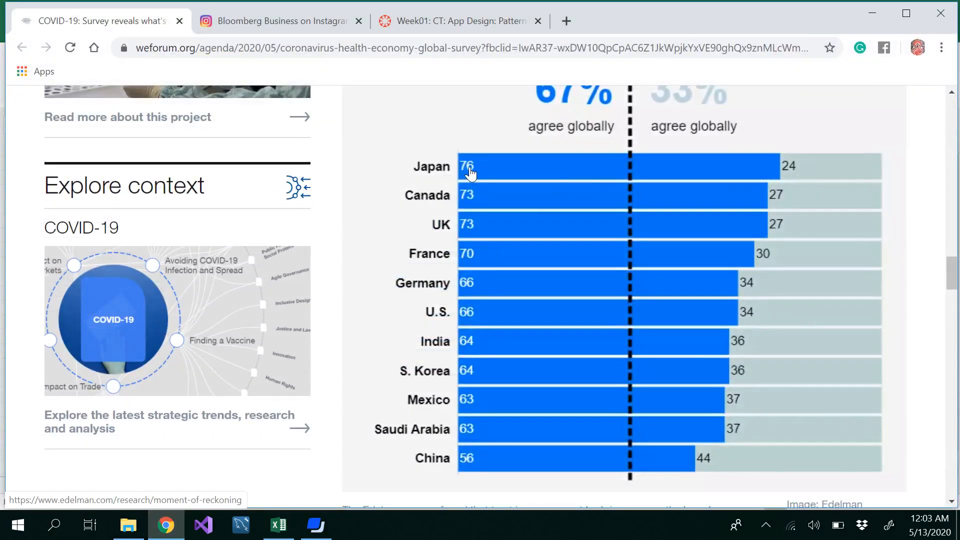
click(166, 525)
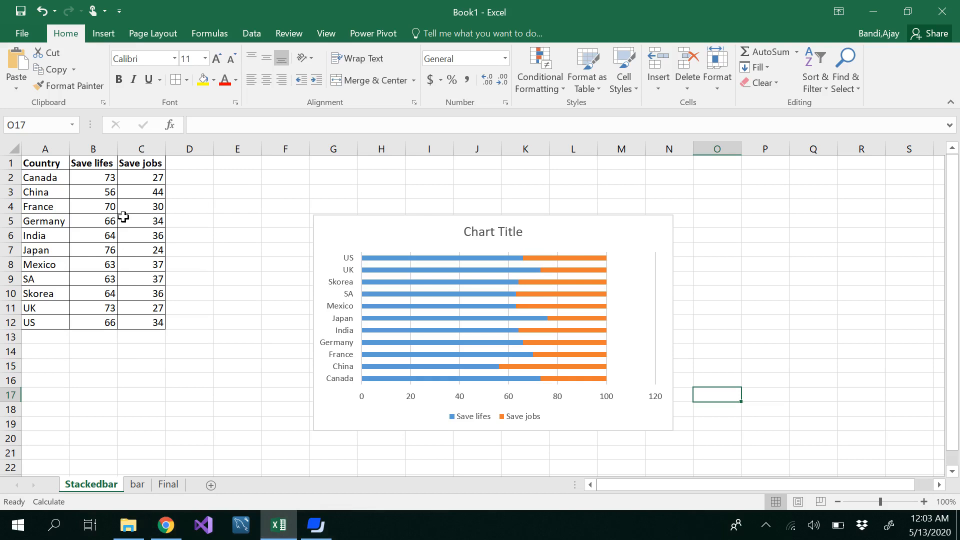
click(100, 146)
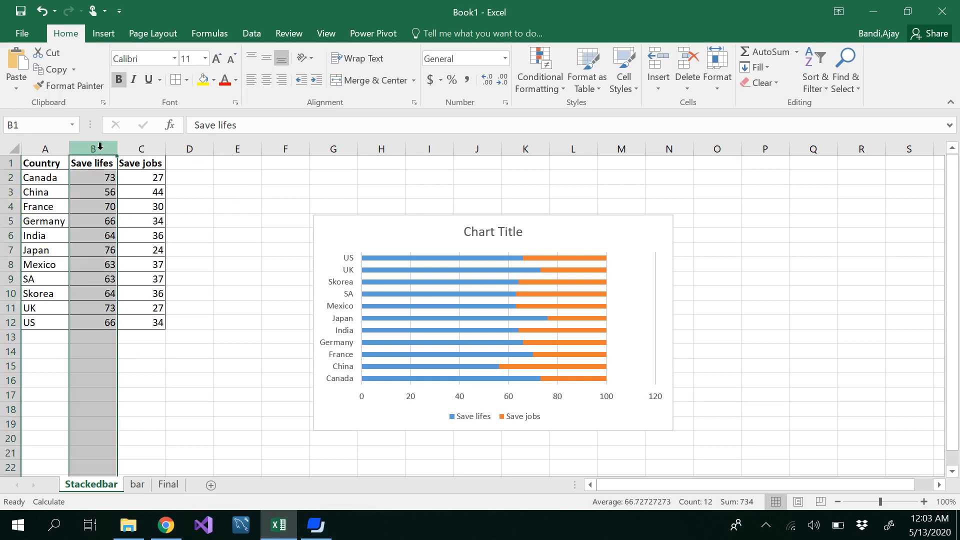
click(254, 33)
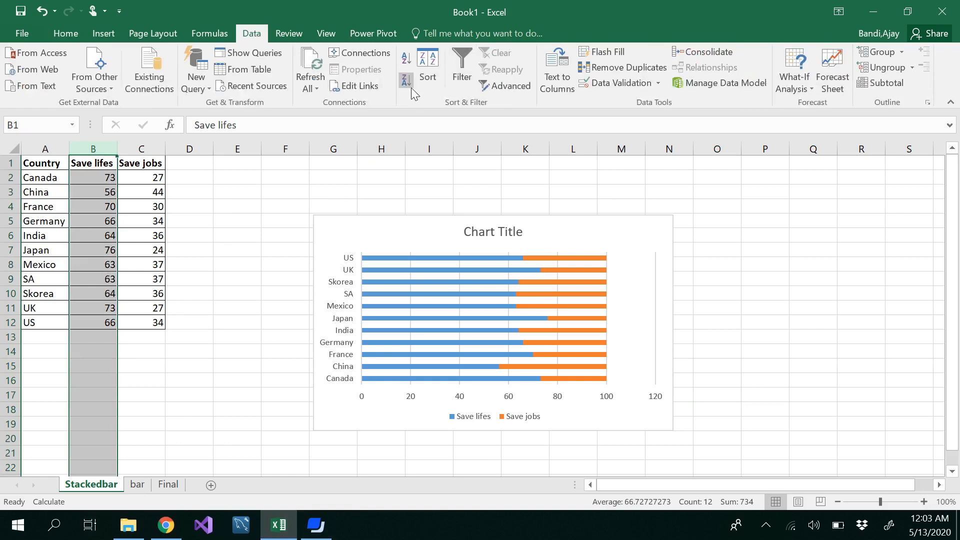
click(434, 62)
click(596, 254)
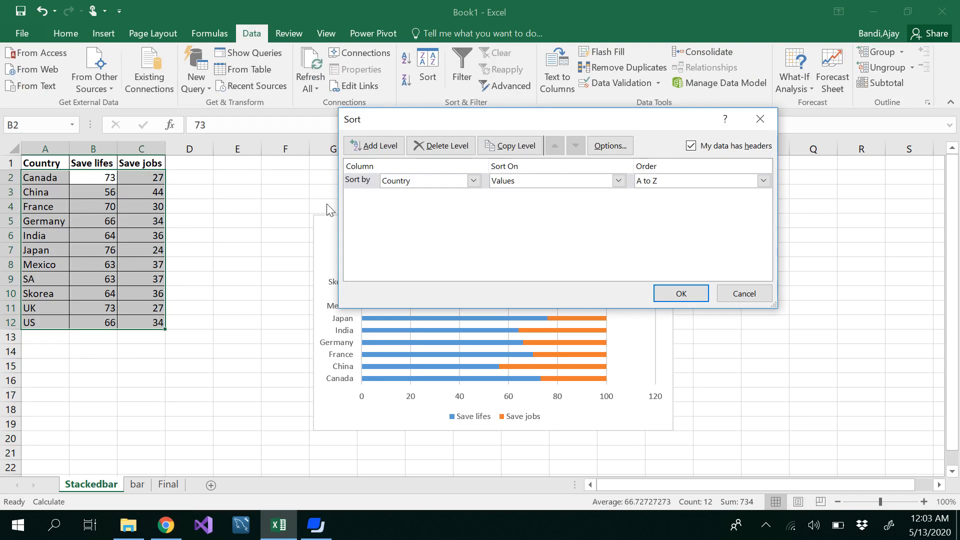
click(474, 181)
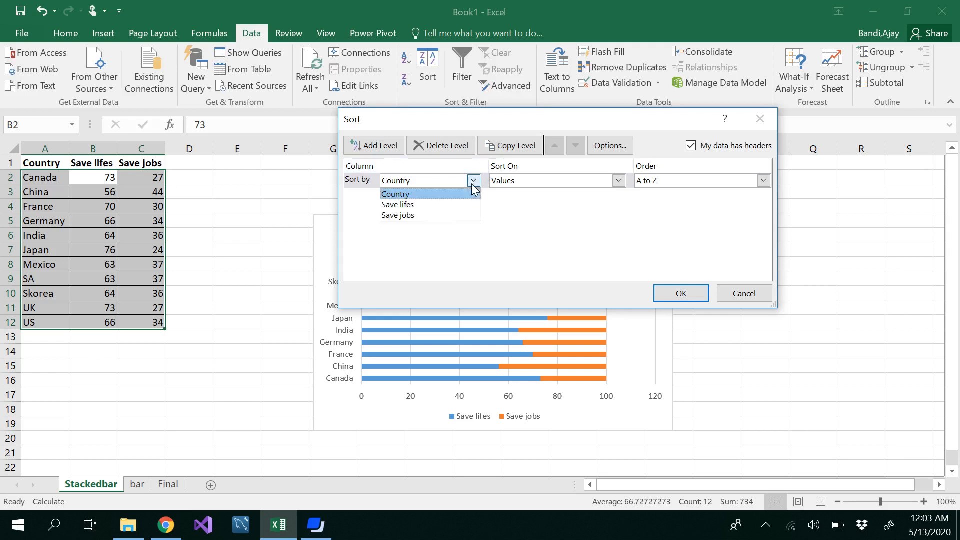
click(457, 205)
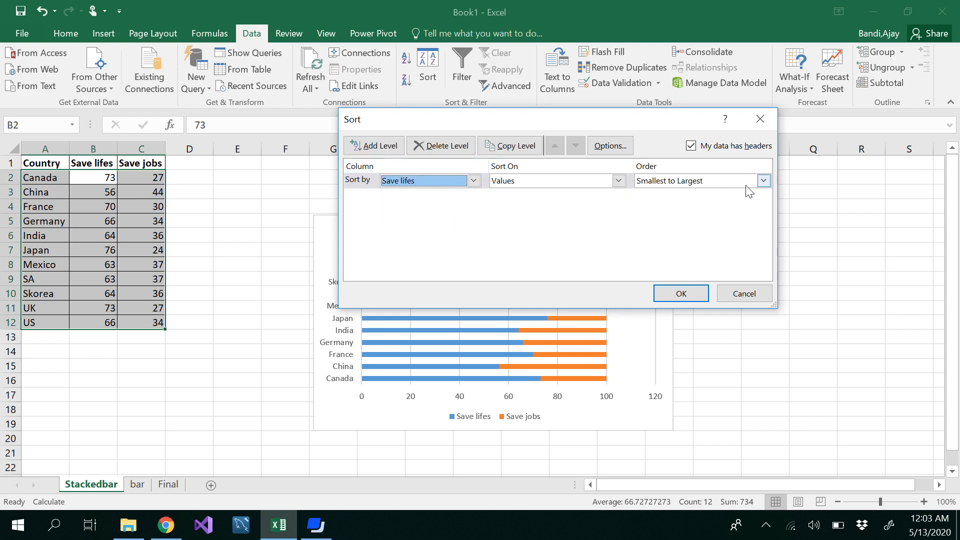
click(764, 181)
click(726, 205)
click(693, 293)
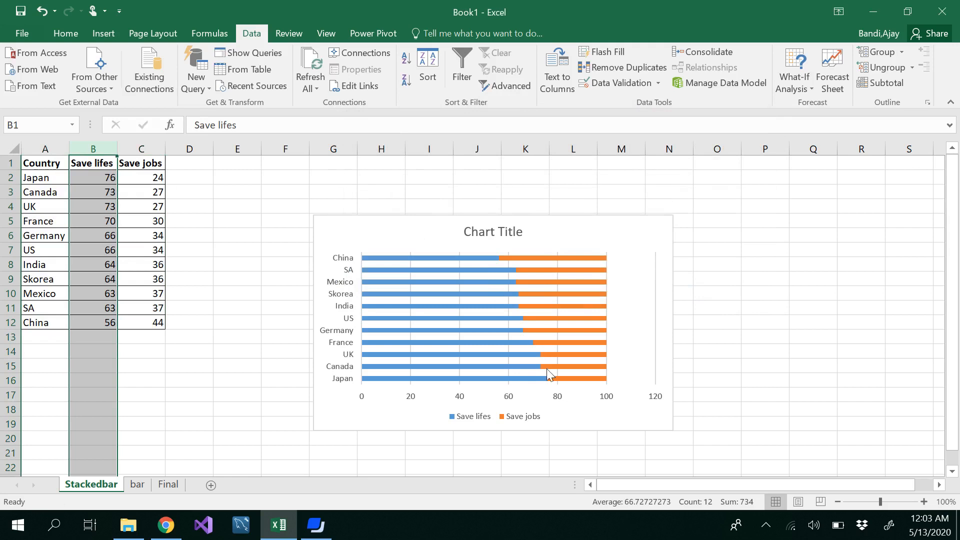
- Move the chart up beside the data table and fill the Save jobs series with a custom light blue, RGB 38, 208, 248
drag(615, 233, 540, 185)
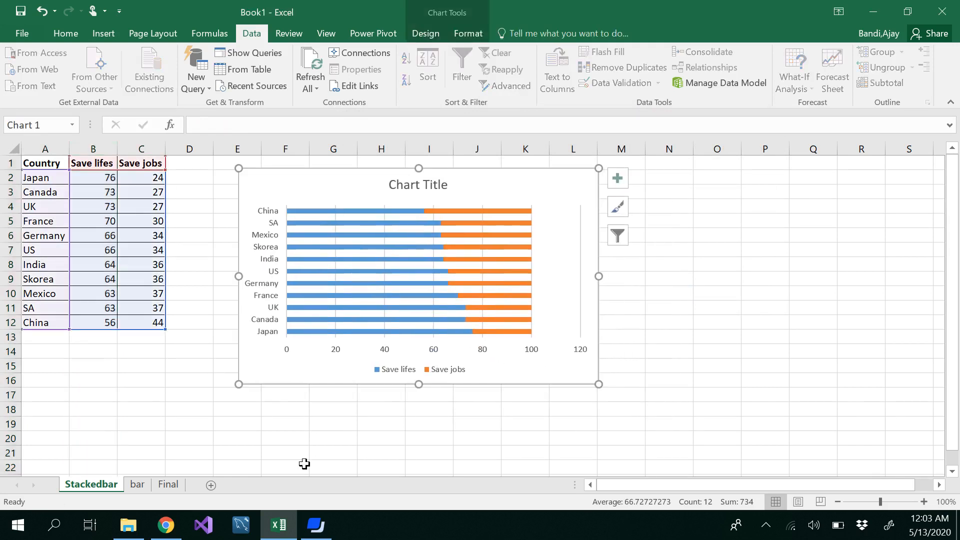
click(166, 525)
click(501, 212)
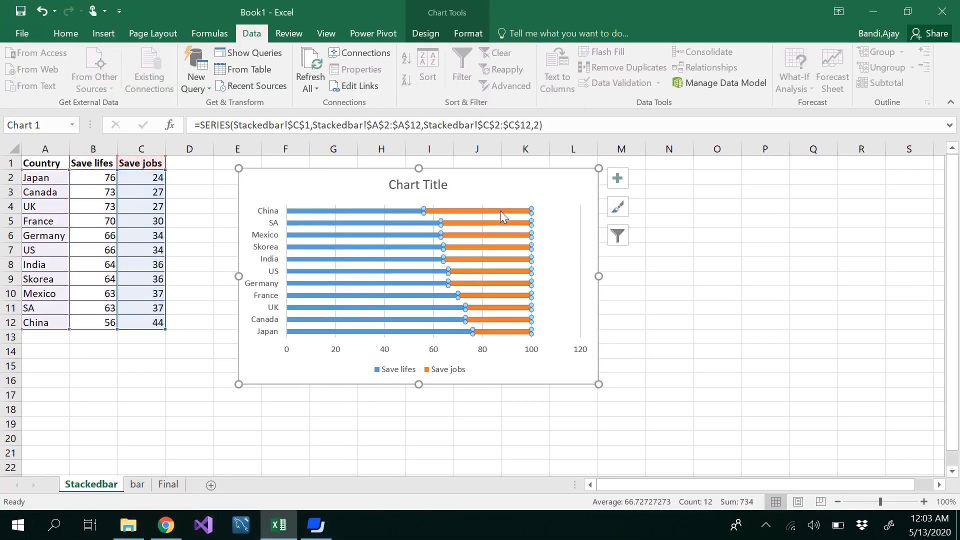
double_click(499, 211)
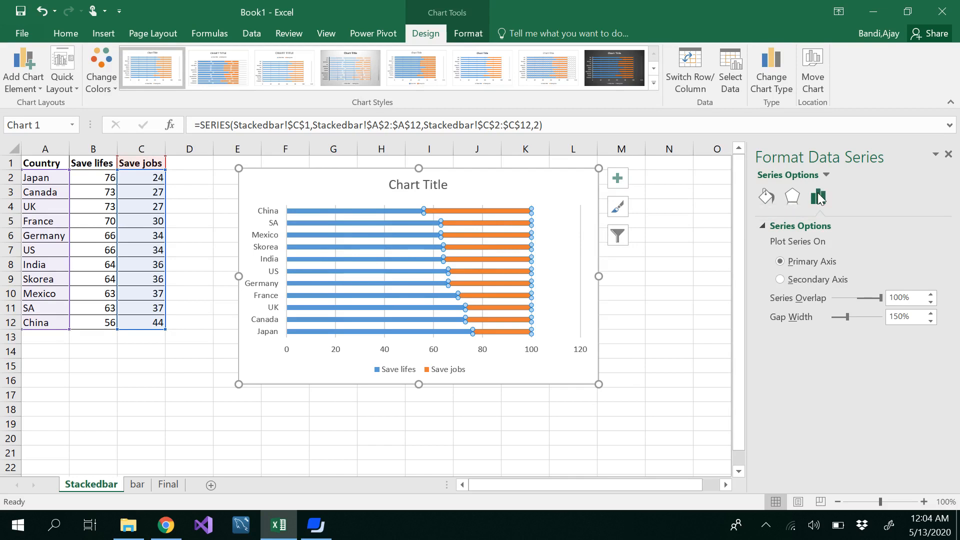
click(765, 198)
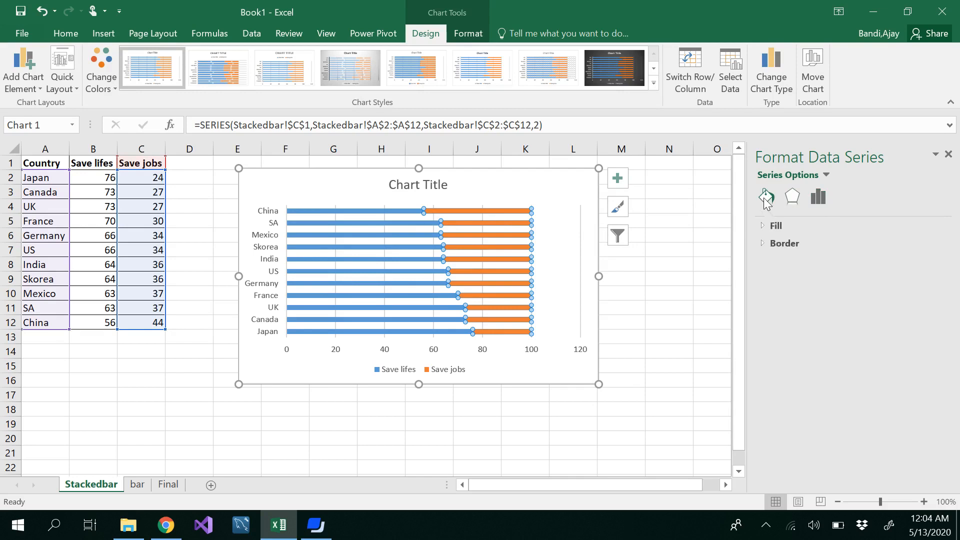
click(771, 224)
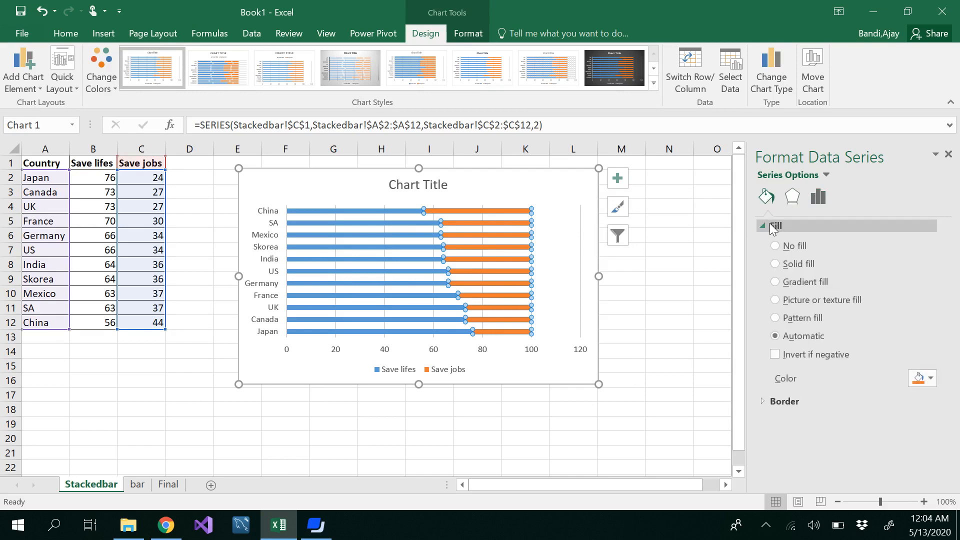
click(930, 379)
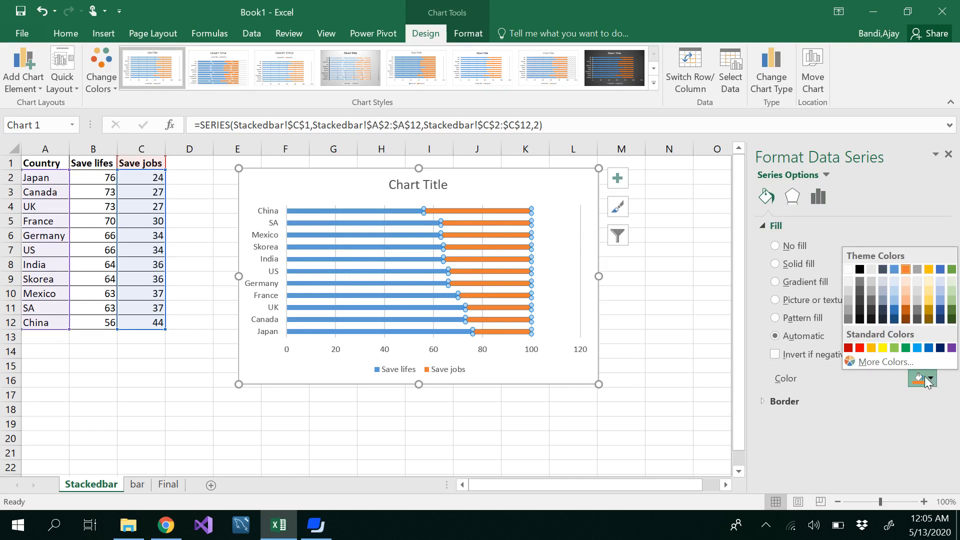
click(893, 360)
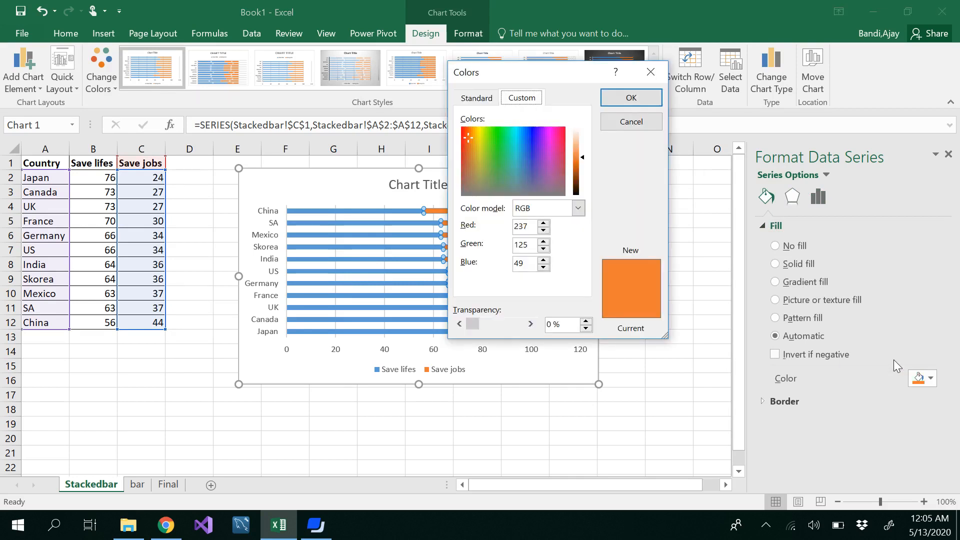
click(517, 132)
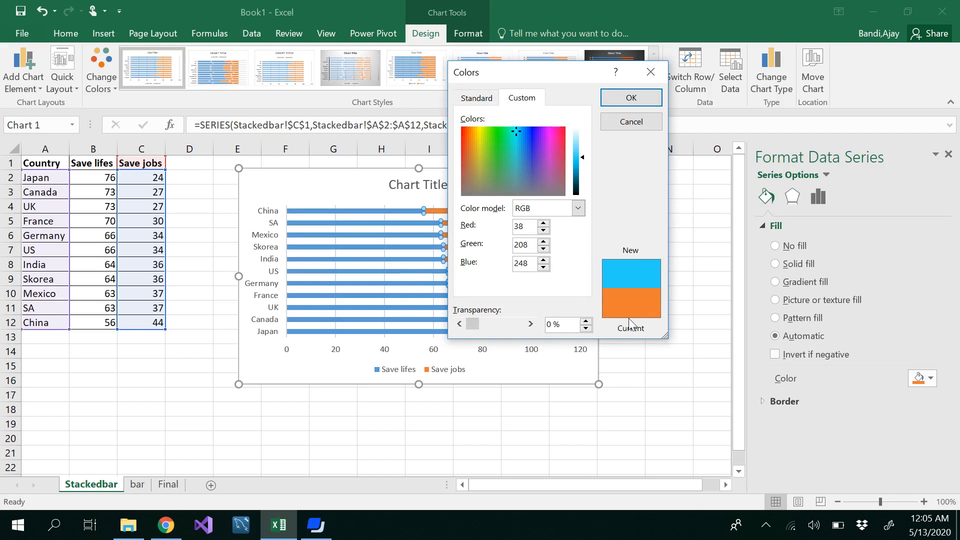
click(630, 102)
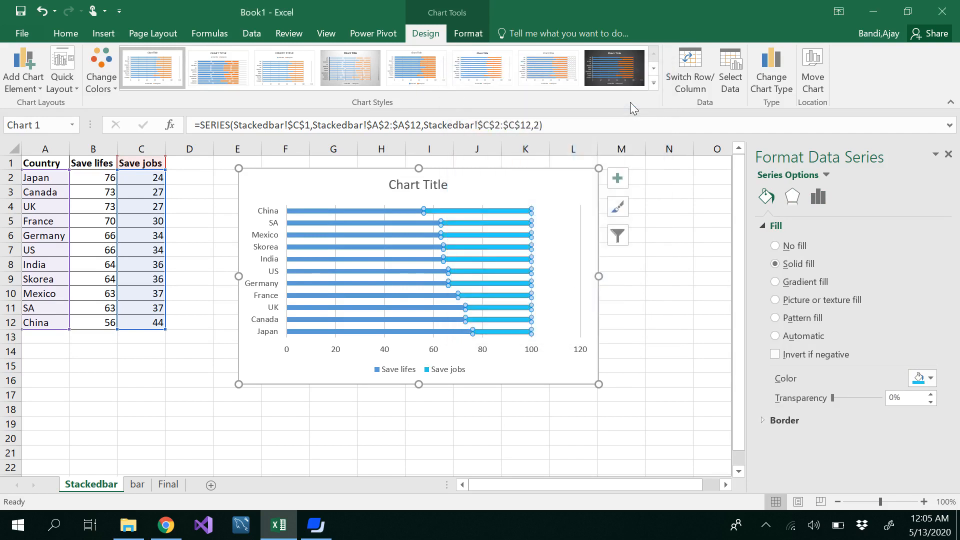
- Check the bar colours of the article's chart in Chrome, and fill the Save jobs series with custom blue, RGB 60, 183, 226
click(167, 526)
click(169, 527)
click(929, 377)
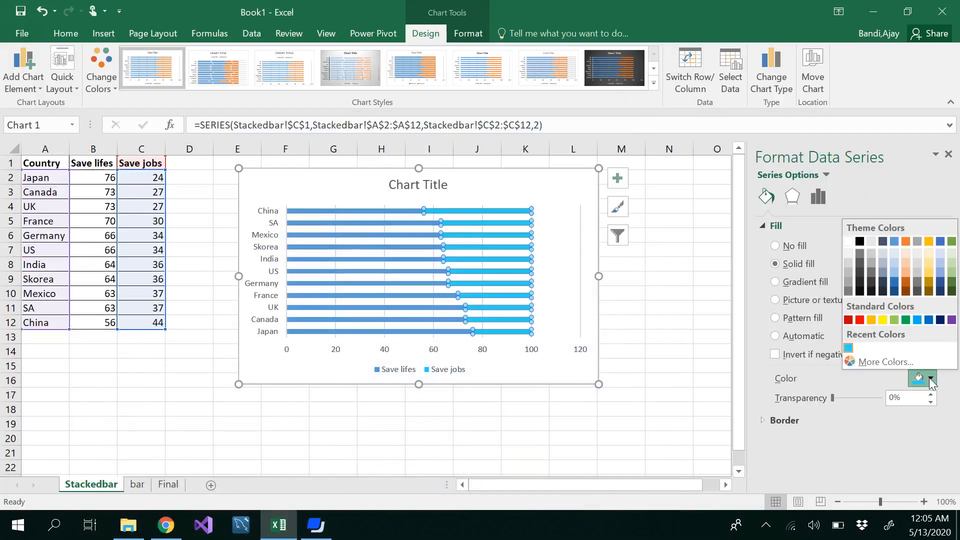
click(859, 362)
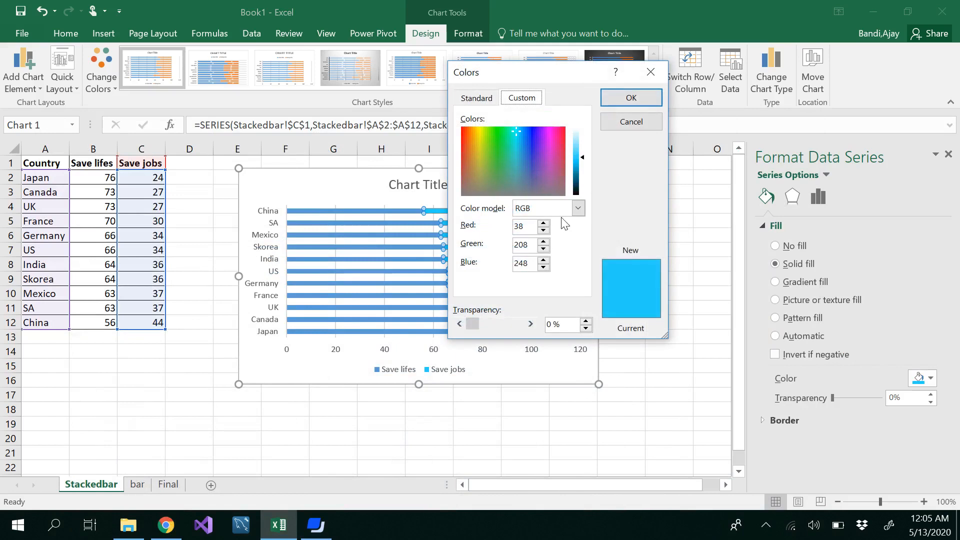
click(518, 145)
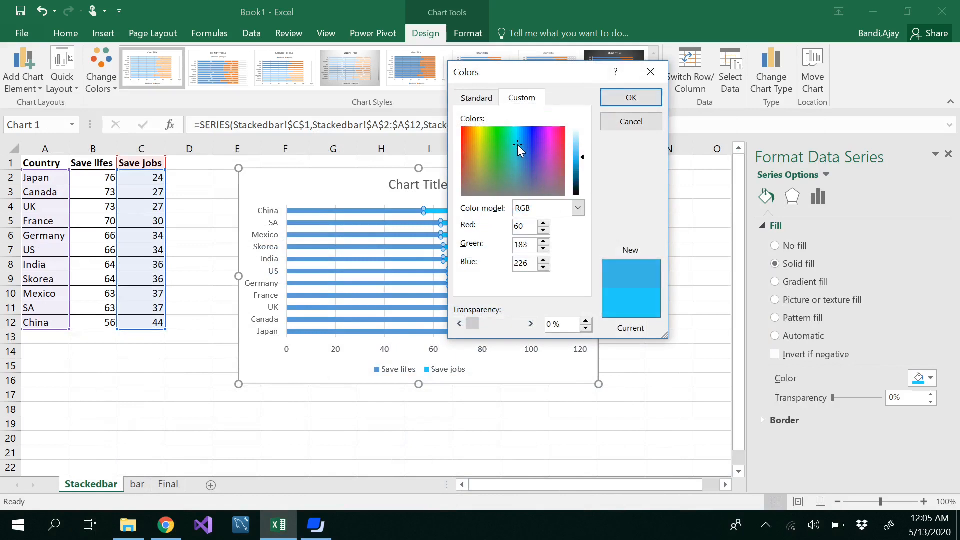
click(632, 98)
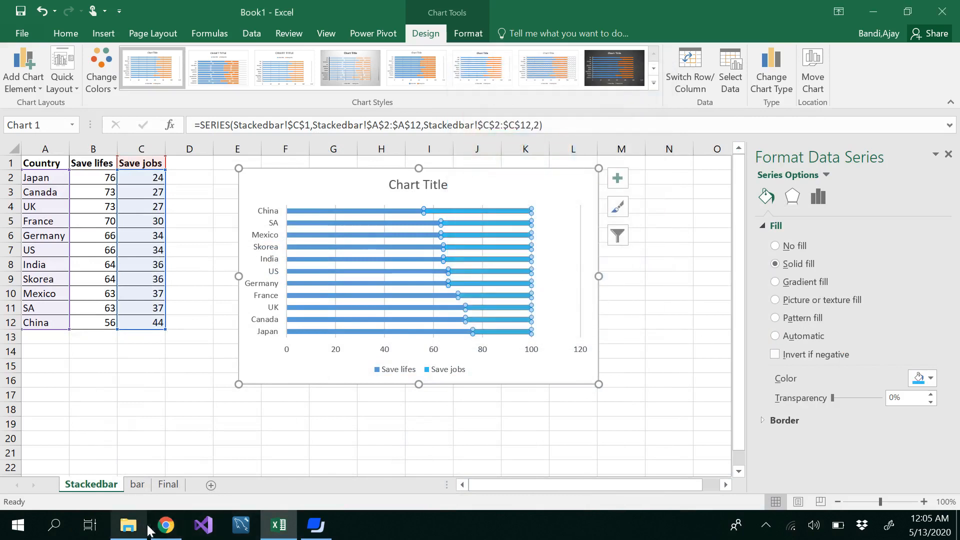
- Compare with the article's chart in Chrome again and fill the Save jobs series with custom grey-teal, RGB 102, 172, 184
click(169, 528)
click(169, 529)
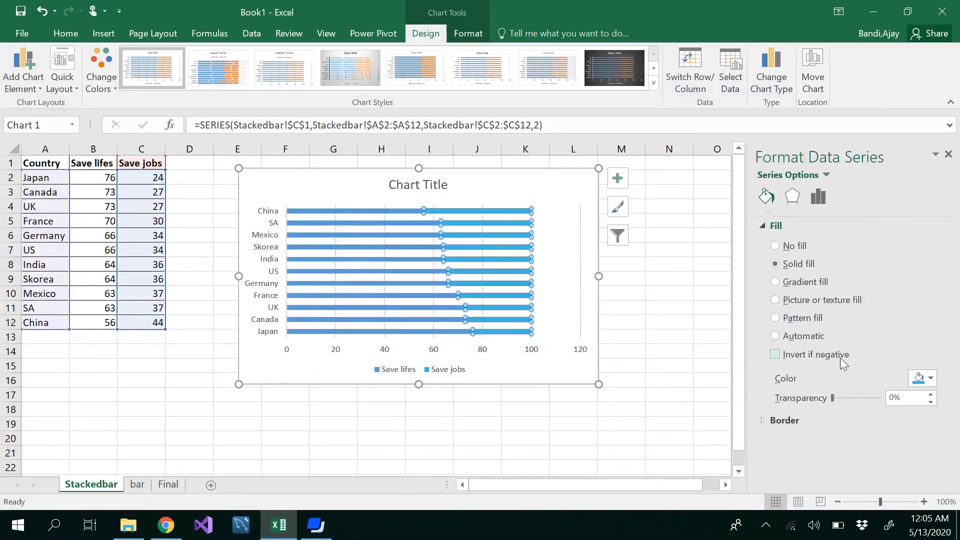
click(931, 379)
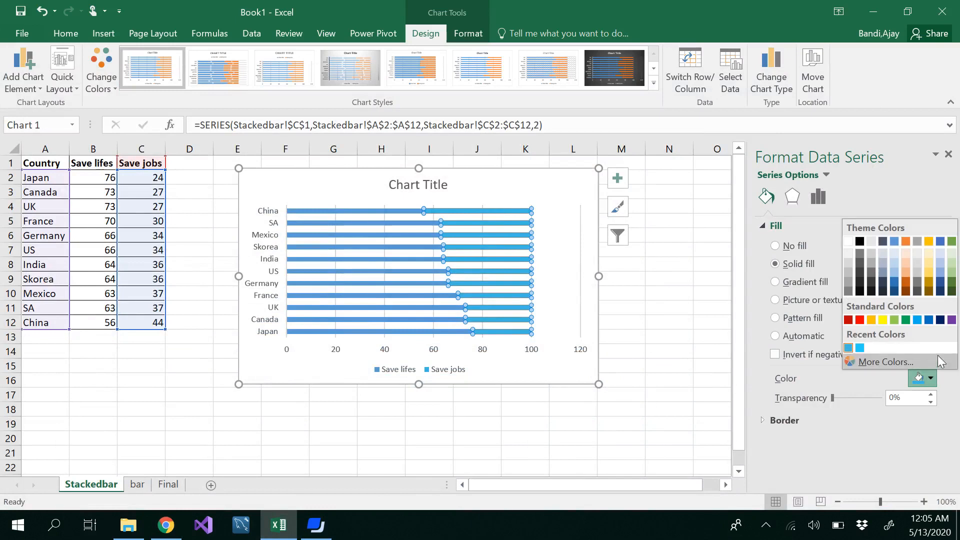
click(869, 360)
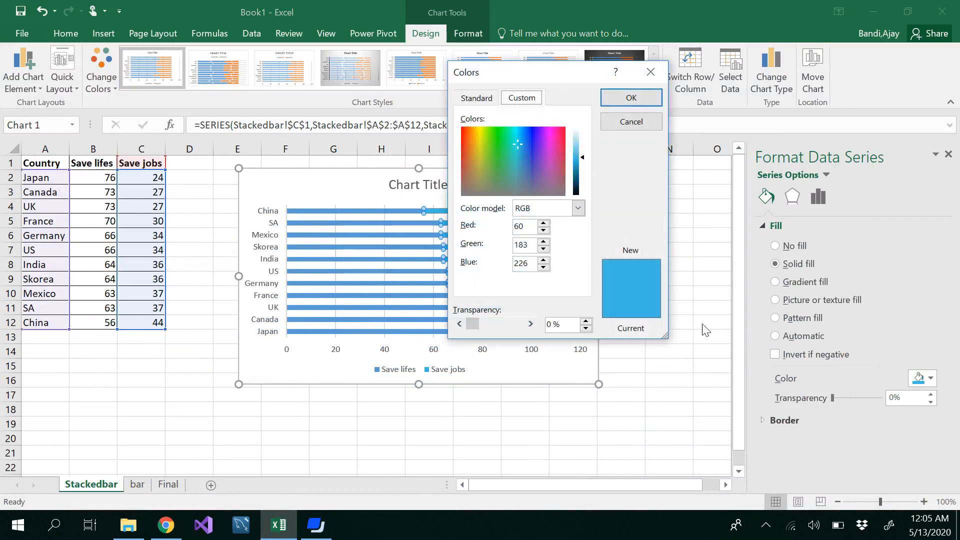
click(517, 168)
click(517, 174)
click(515, 170)
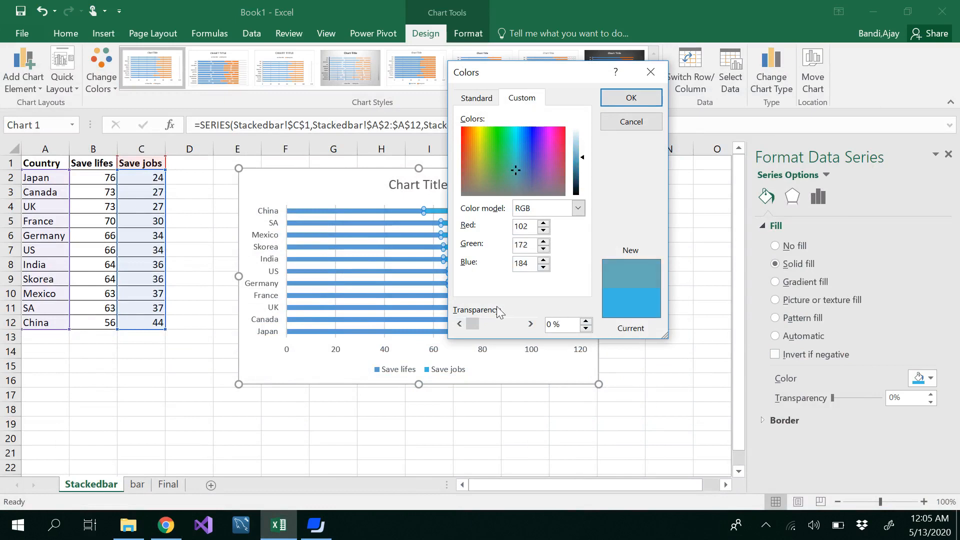
click(646, 101)
click(655, 287)
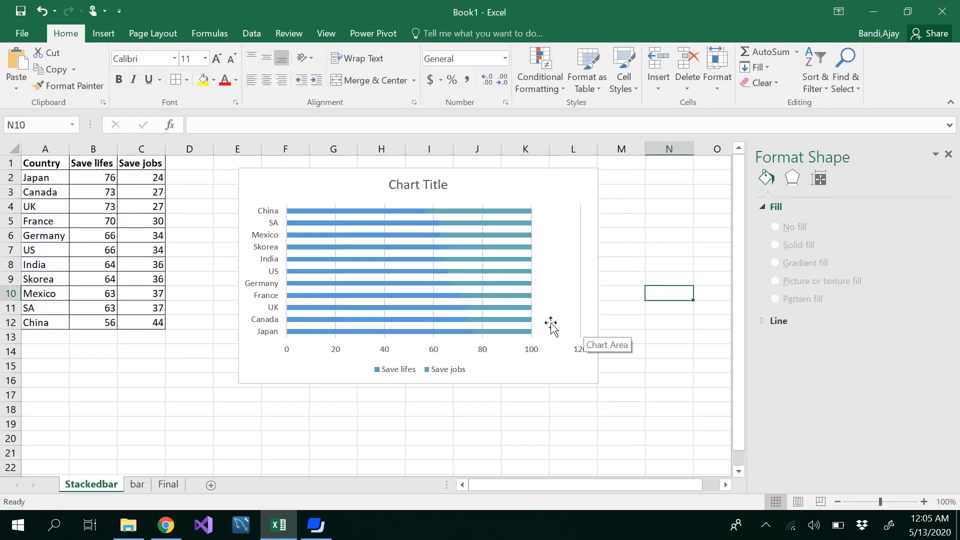
- Set the maximum bound of the chart's horizontal value axis to 100
click(579, 262)
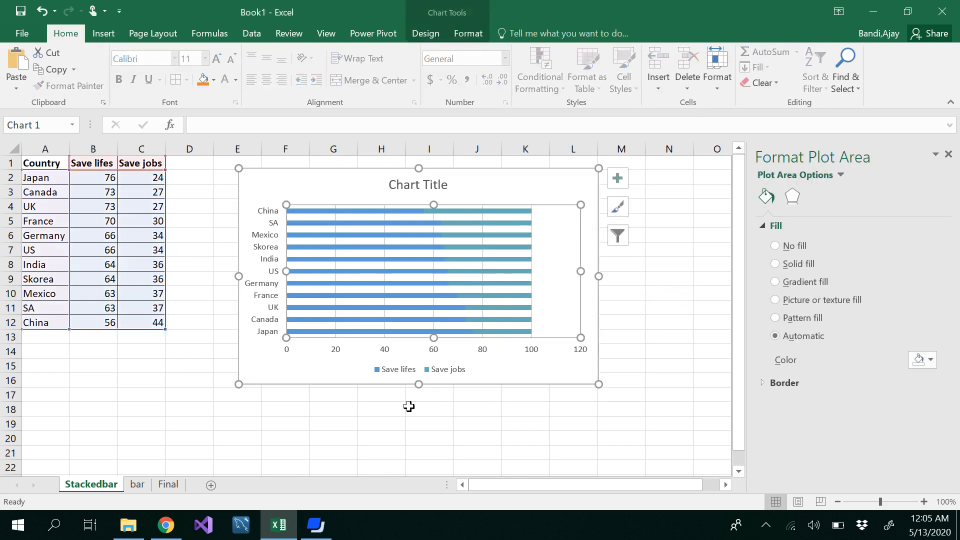
click(583, 350)
right_click(582, 351)
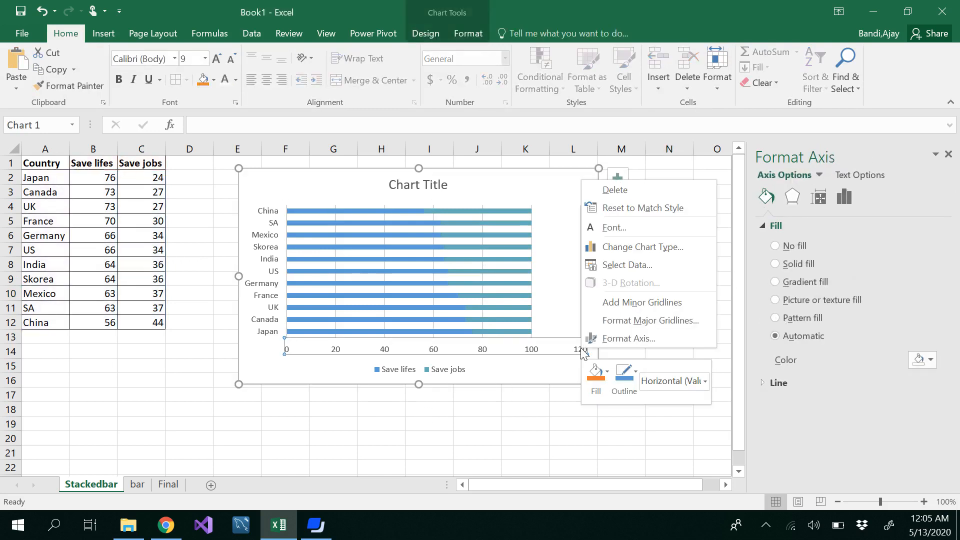
click(623, 339)
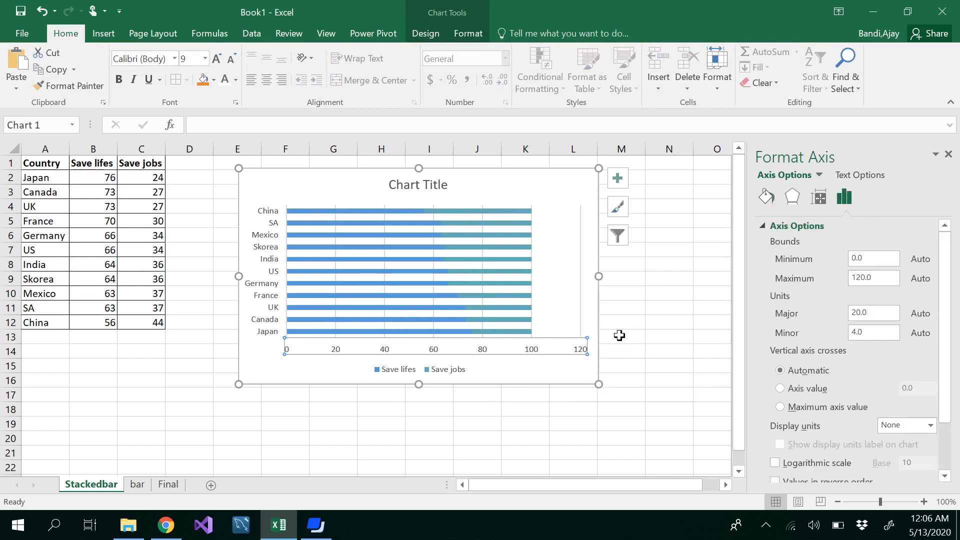
click(866, 278)
key(Return)
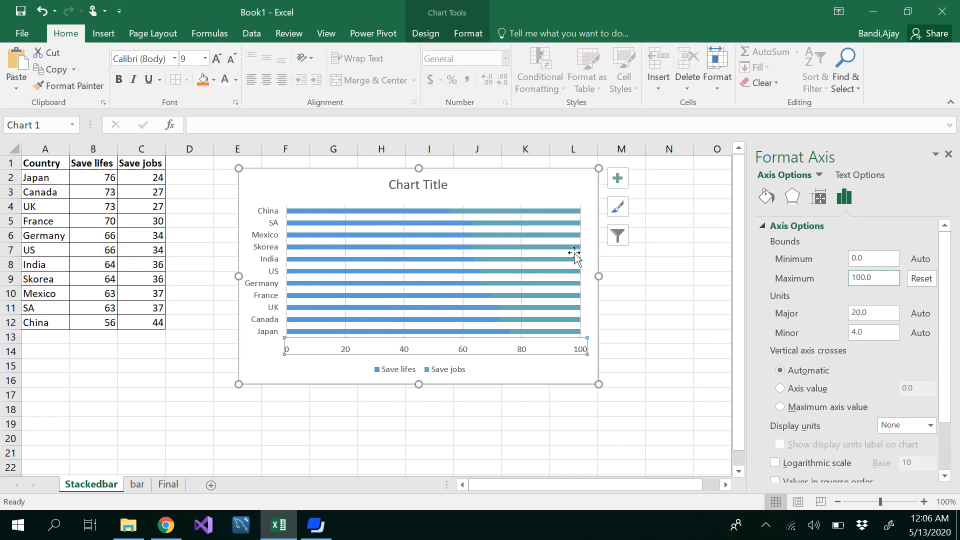
- Remove the chart's gridlines and enlarge the chart to extend through column M and down to about row 20
click(617, 178)
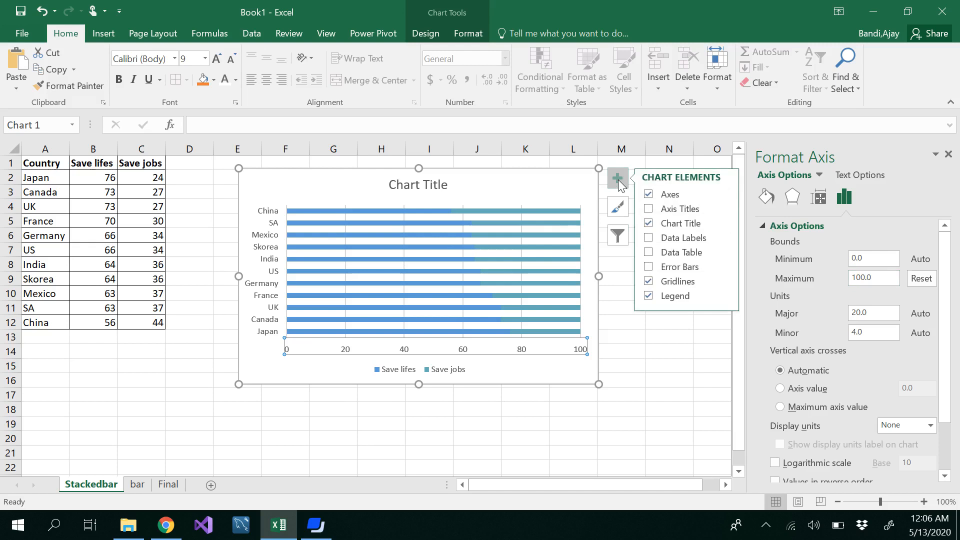
click(682, 280)
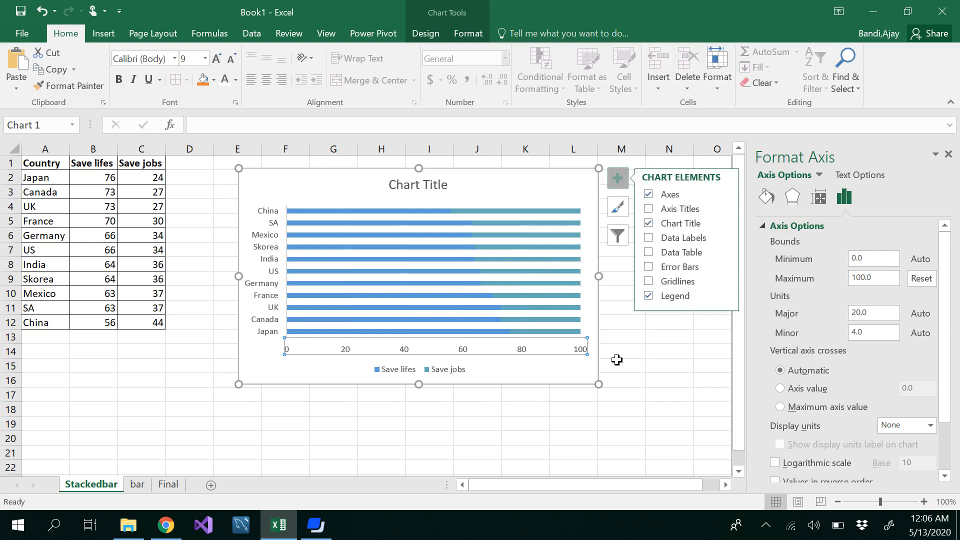
click(632, 325)
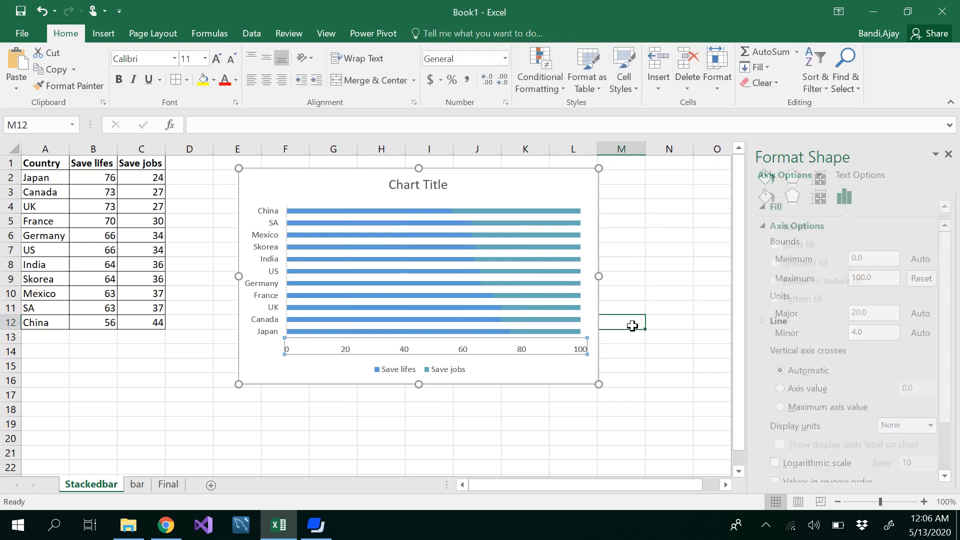
click(596, 384)
drag(598, 384, 649, 442)
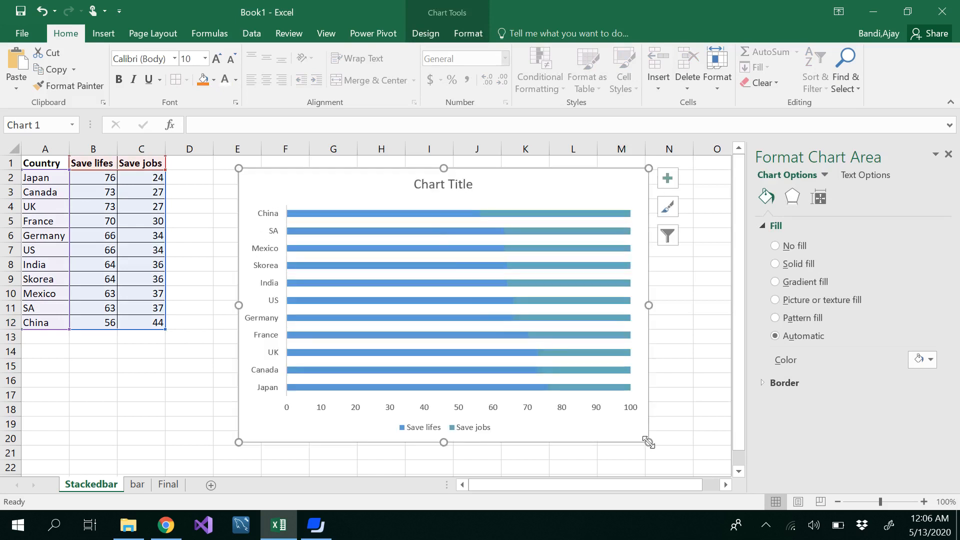
- Replace the placeholder chart title with "COVID-19 opinions"
click(430, 188)
triple_click(432, 190)
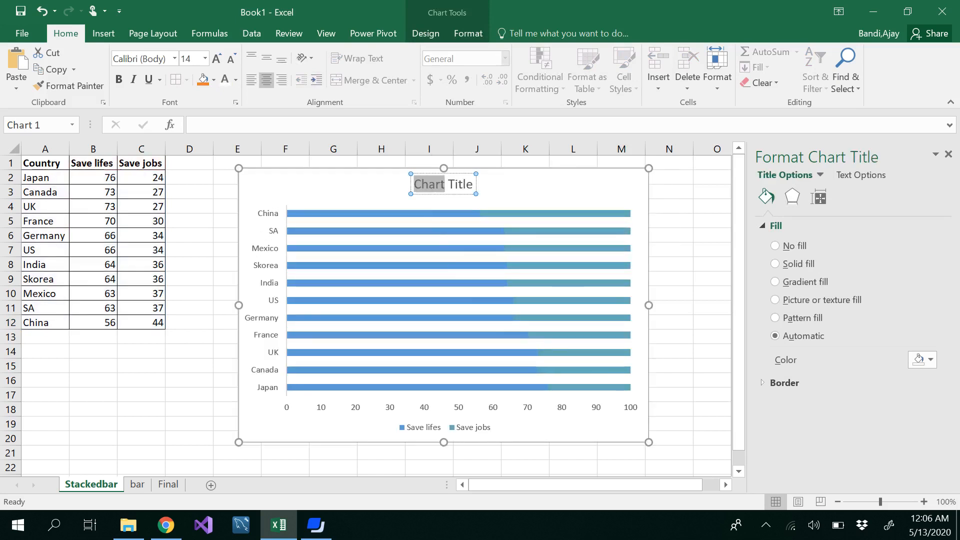
key(Delete)
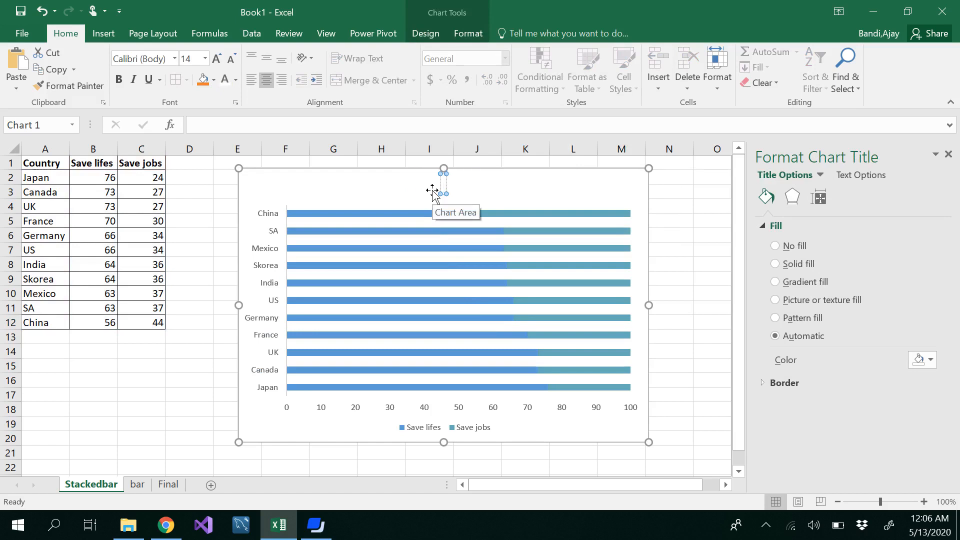
text(C)
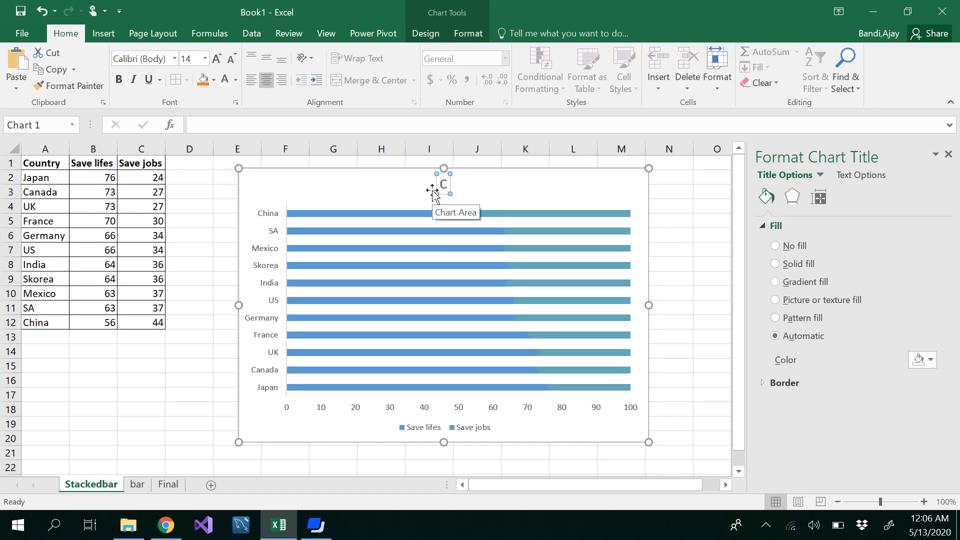
text(OVID-19)
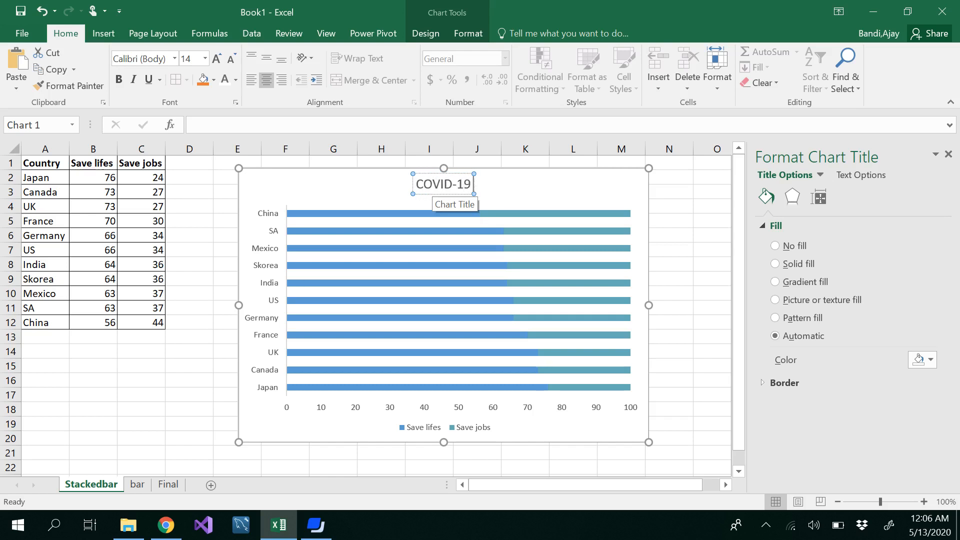
text( opio)
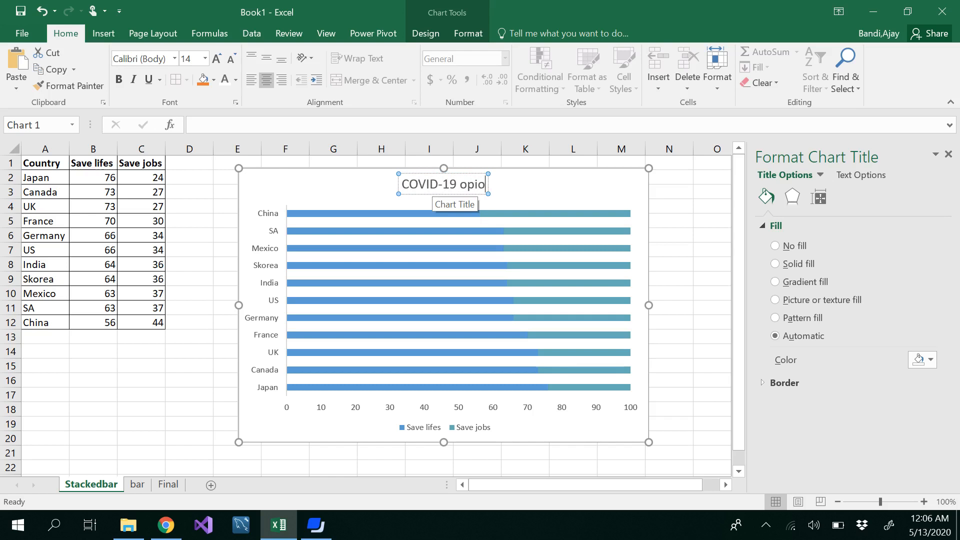
key(BackSpace)
text(nions)
click(671, 235)
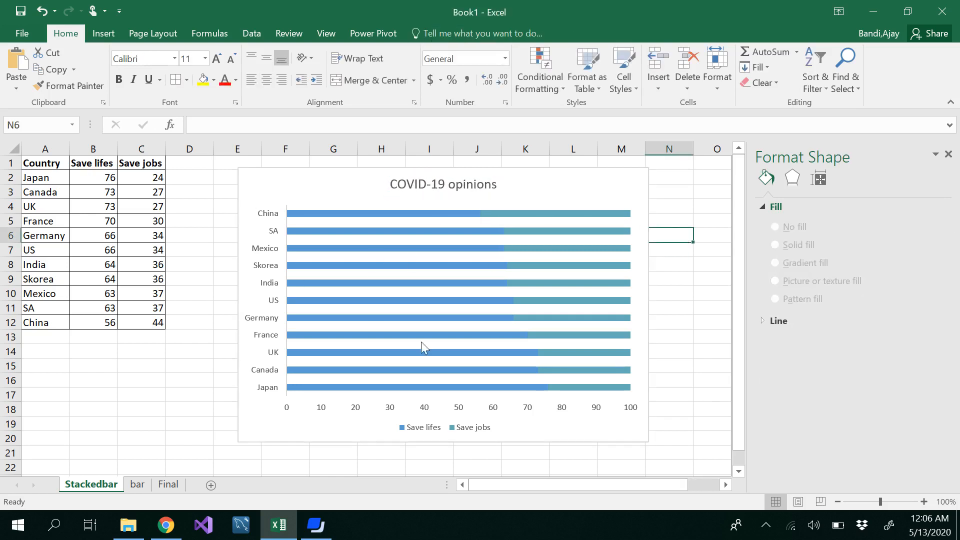
- Add data labels to the Save lifes series of the stacked bar chart
mouse_move(433, 218)
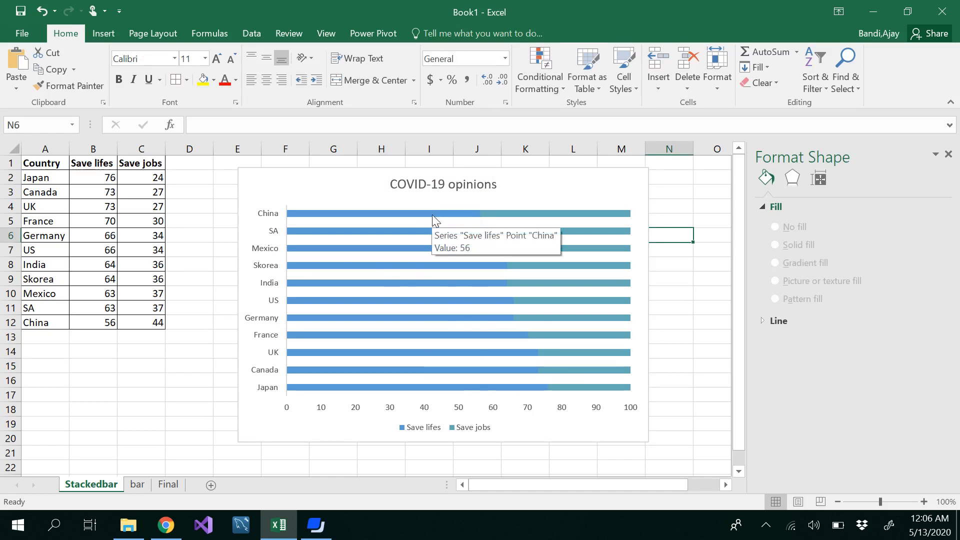
click(457, 215)
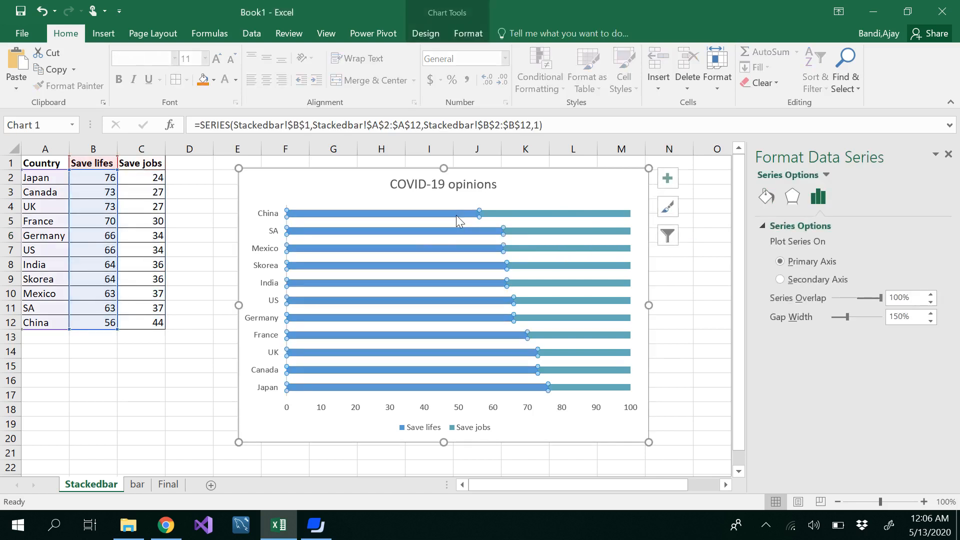
click(669, 179)
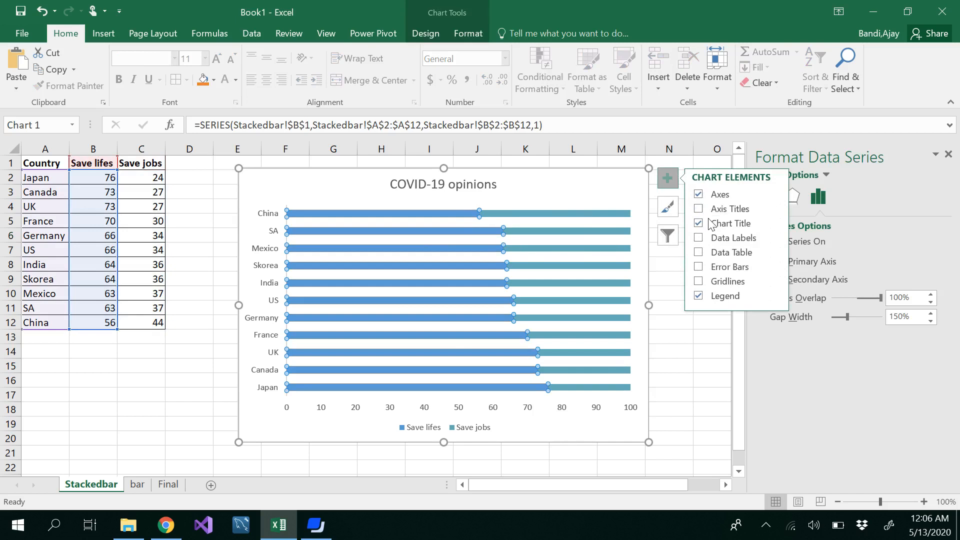
click(736, 236)
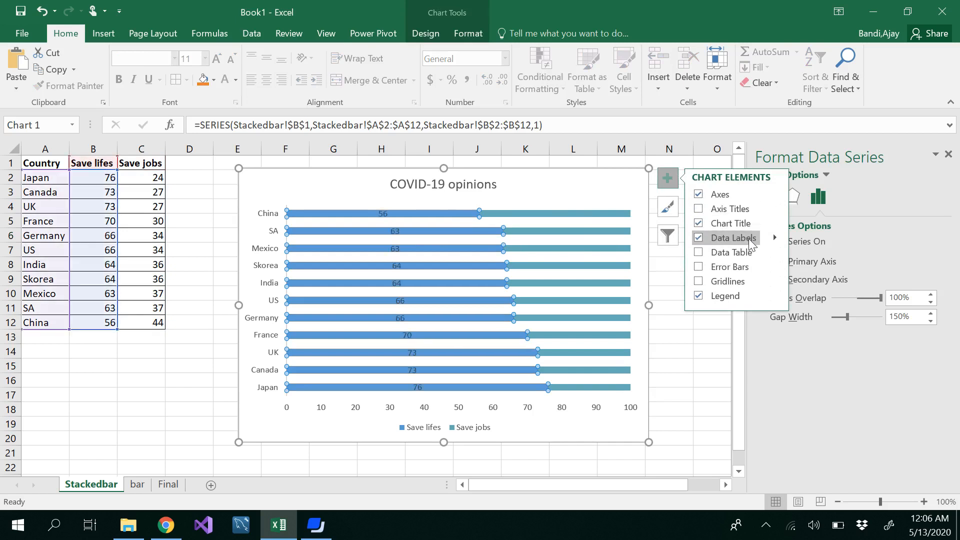
- Check the label placement in the Chrome article's chart, and position the Save lifes data labels at Inside Base
click(165, 526)
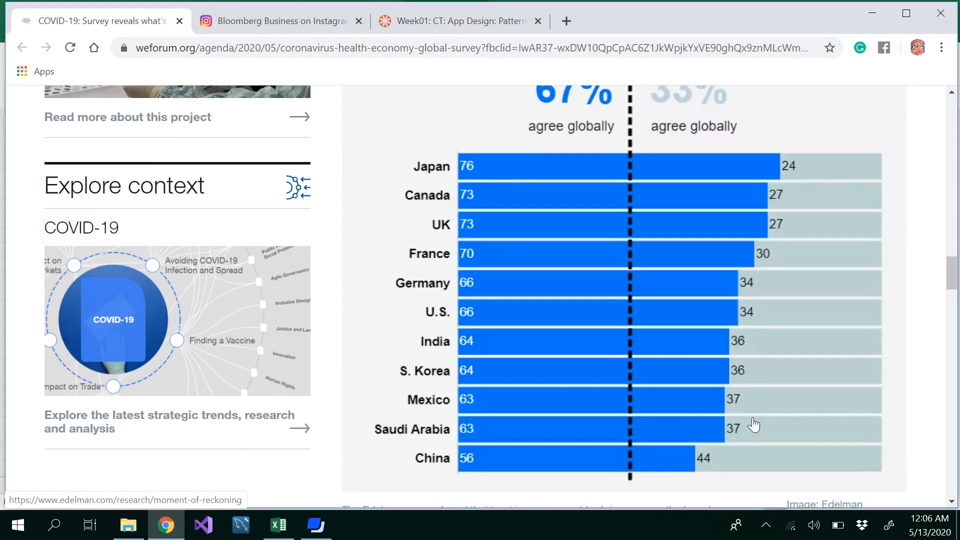
click(165, 525)
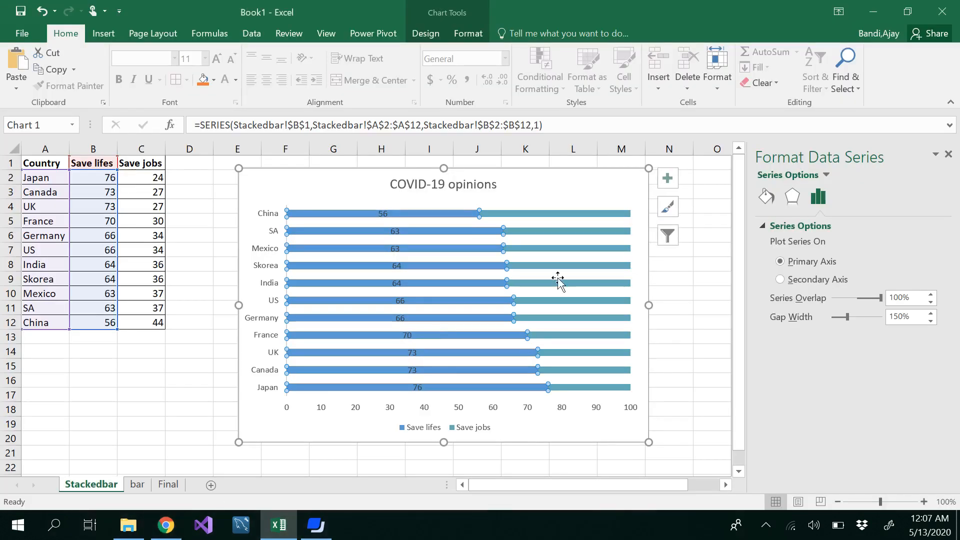
click(668, 184)
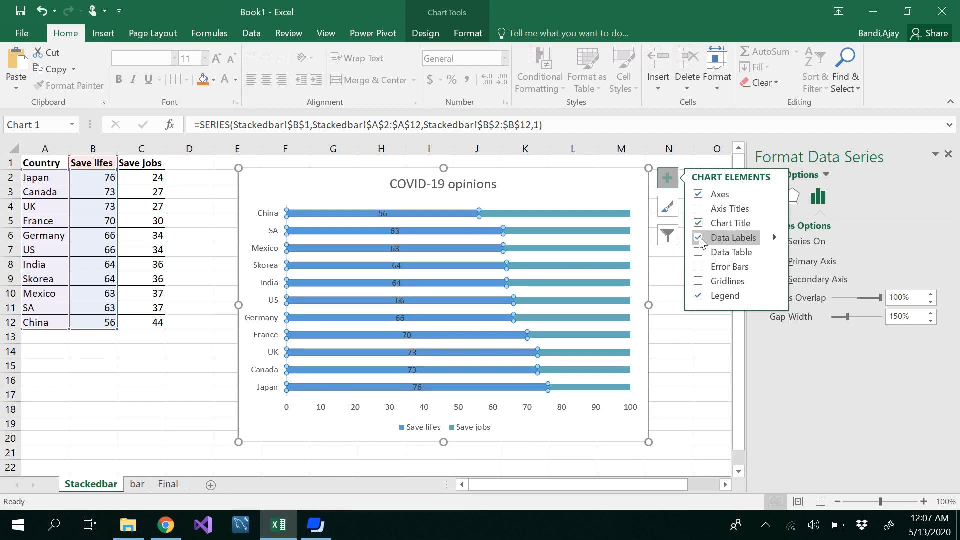
click(777, 238)
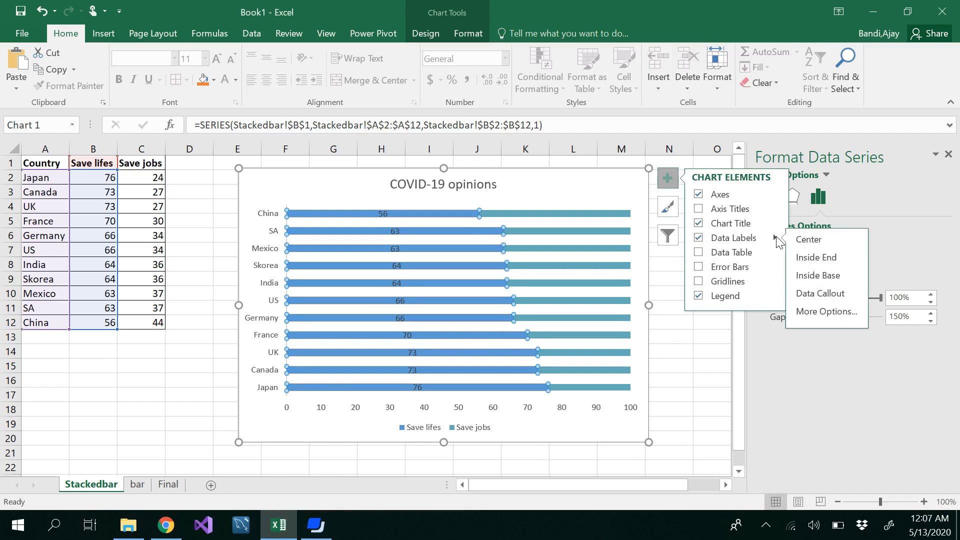
click(819, 274)
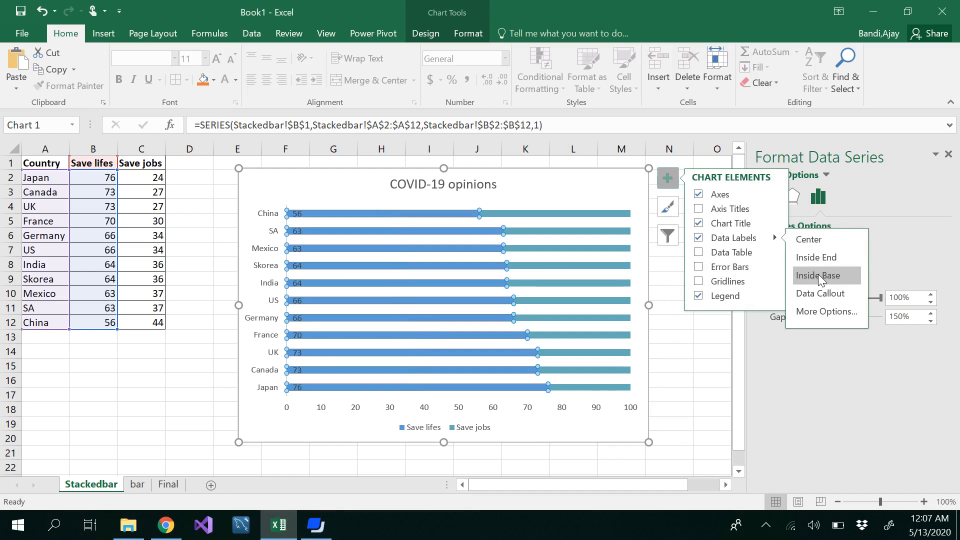
click(665, 325)
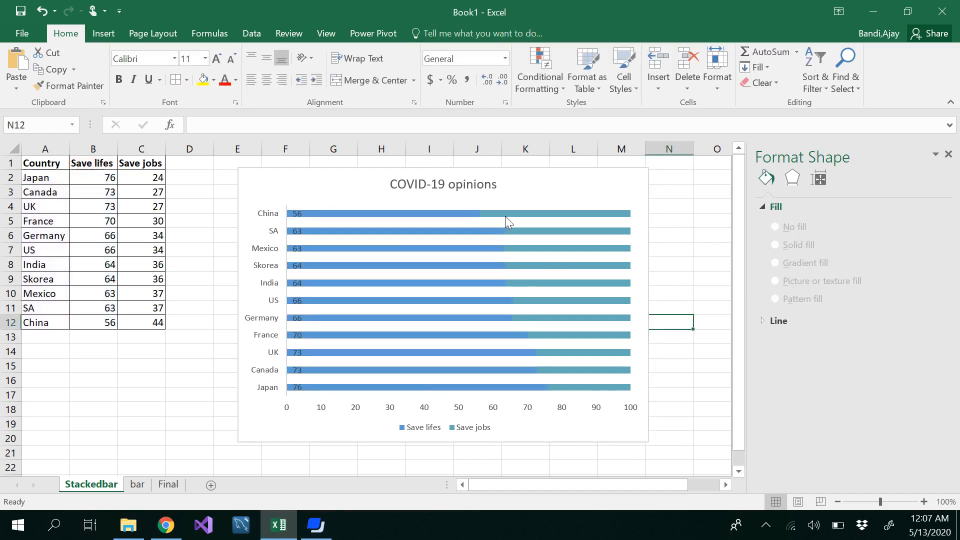
- Add data labels to the Save jobs series and position them at Inside Base
click(558, 214)
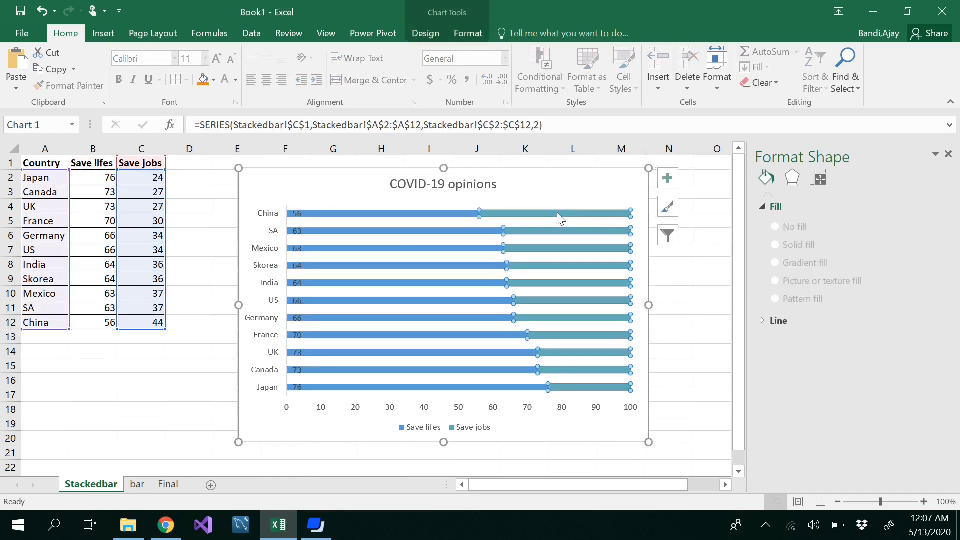
click(667, 178)
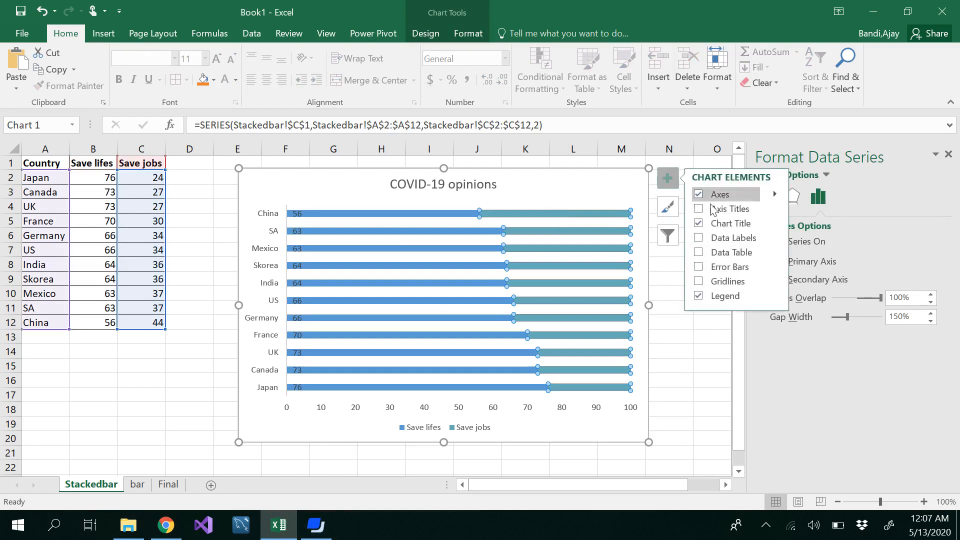
click(745, 239)
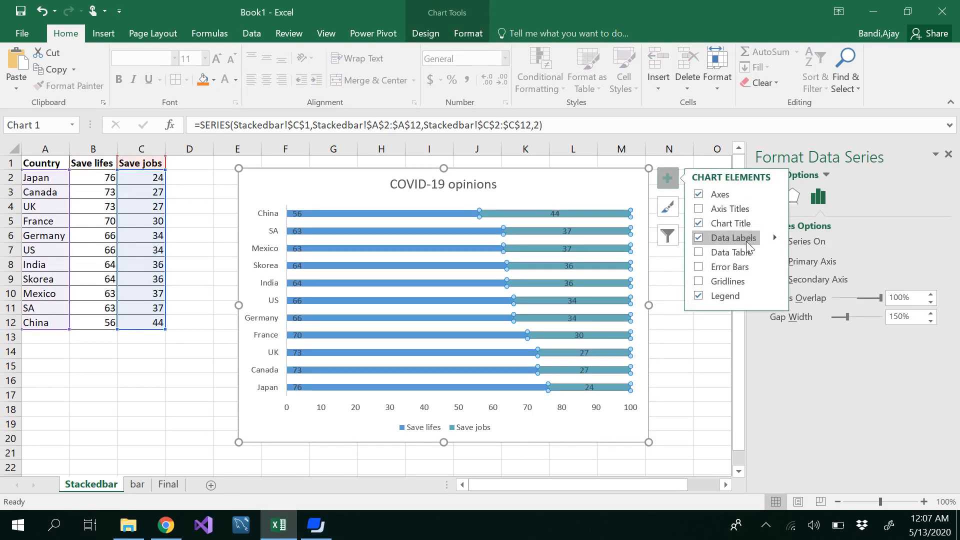
click(776, 239)
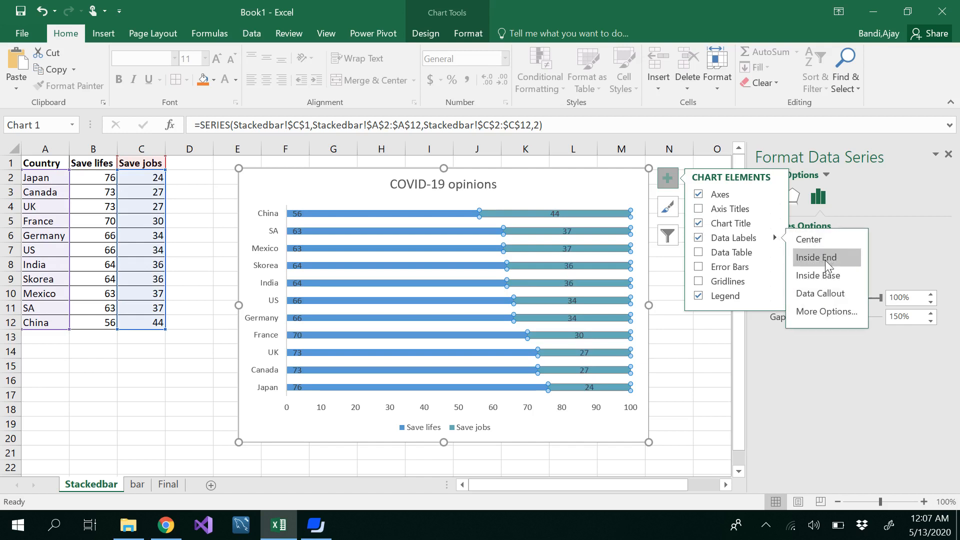
click(833, 280)
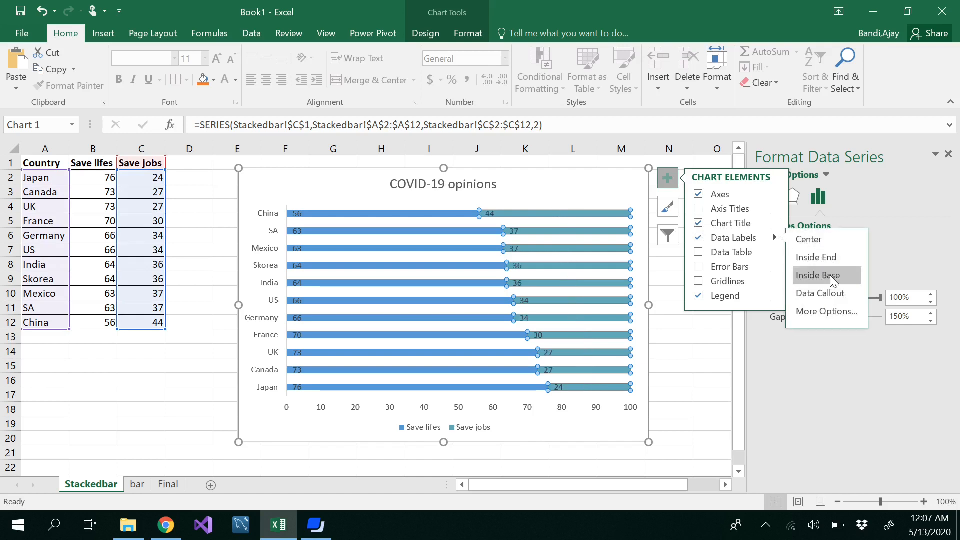
click(691, 354)
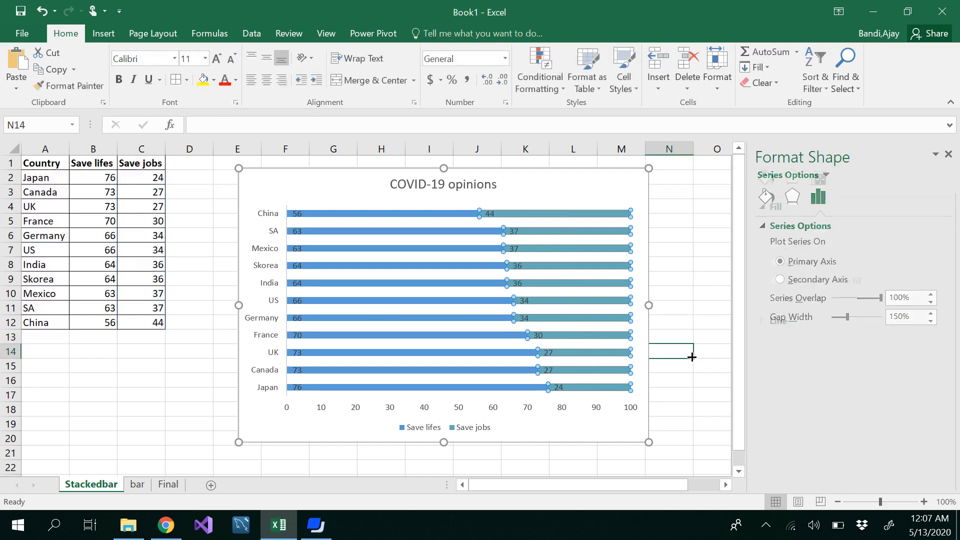
- Change the font color of the Save lifes data labels to white
click(297, 215)
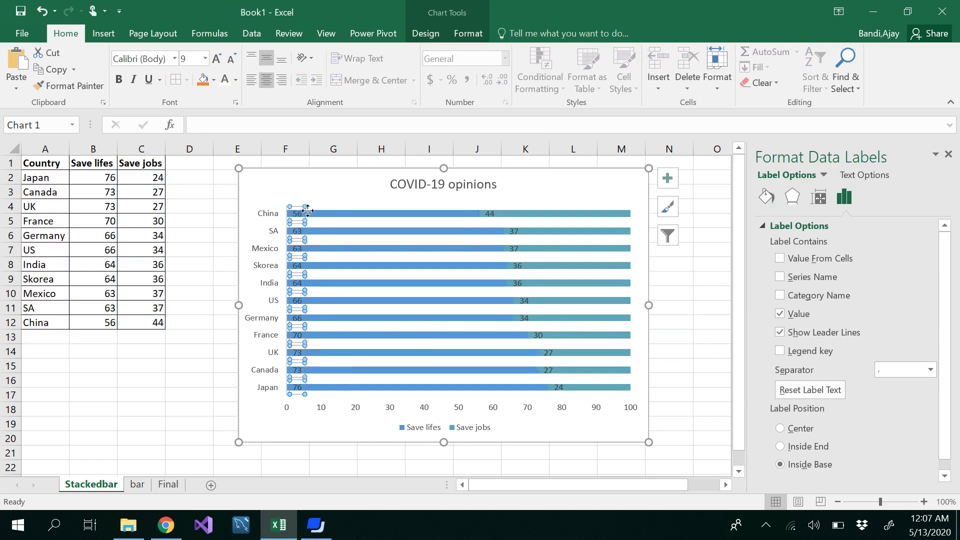
click(231, 85)
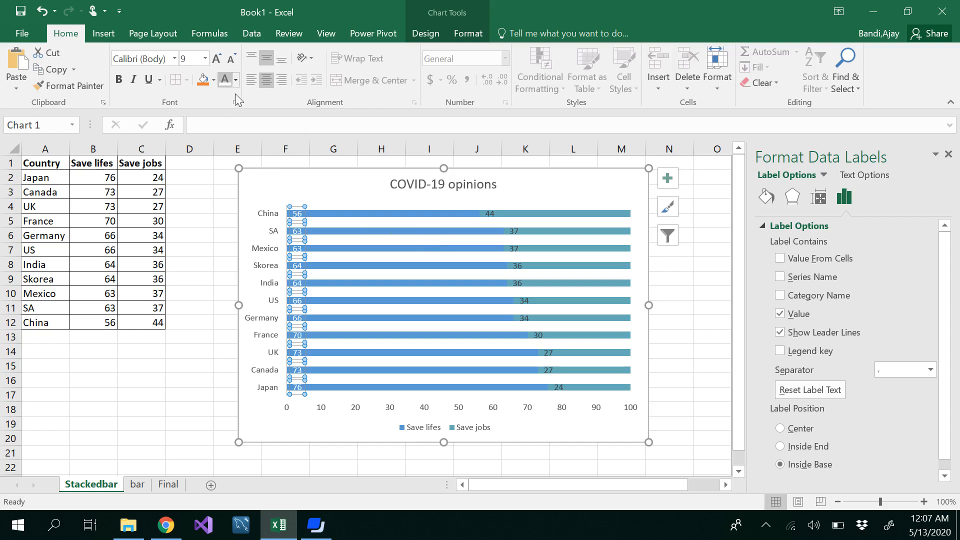
click(683, 346)
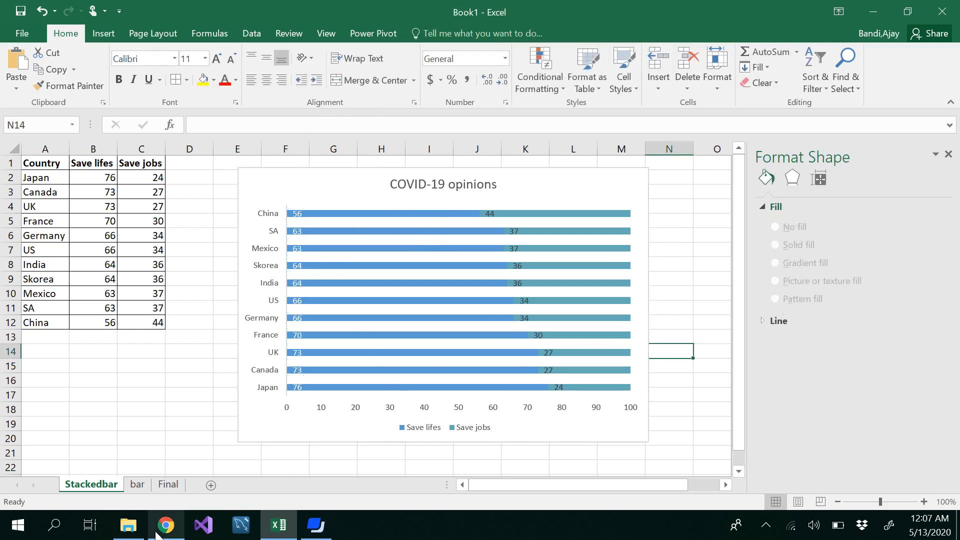
- Check the bar thickness in the Chrome article's chart, and set the Excel chart's series gap width to 36%
click(159, 533)
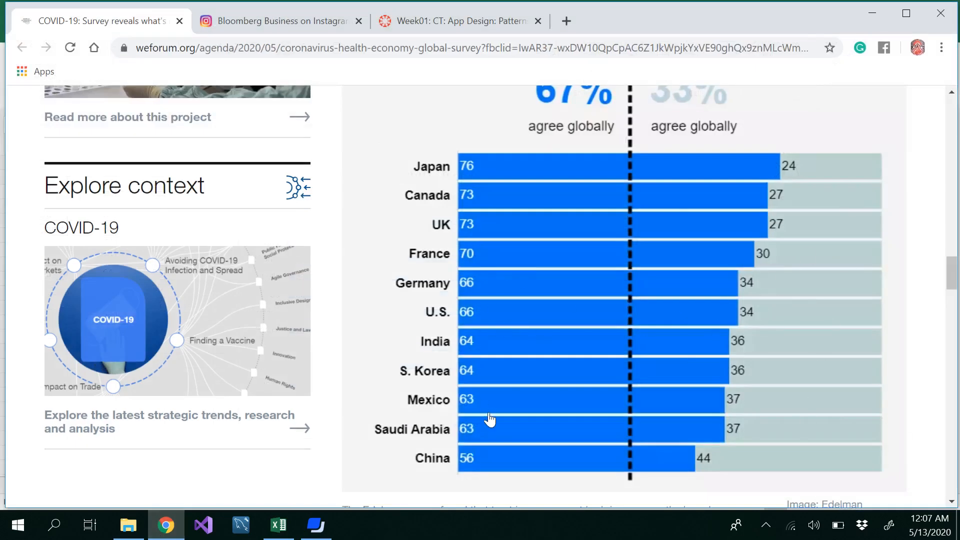
click(162, 537)
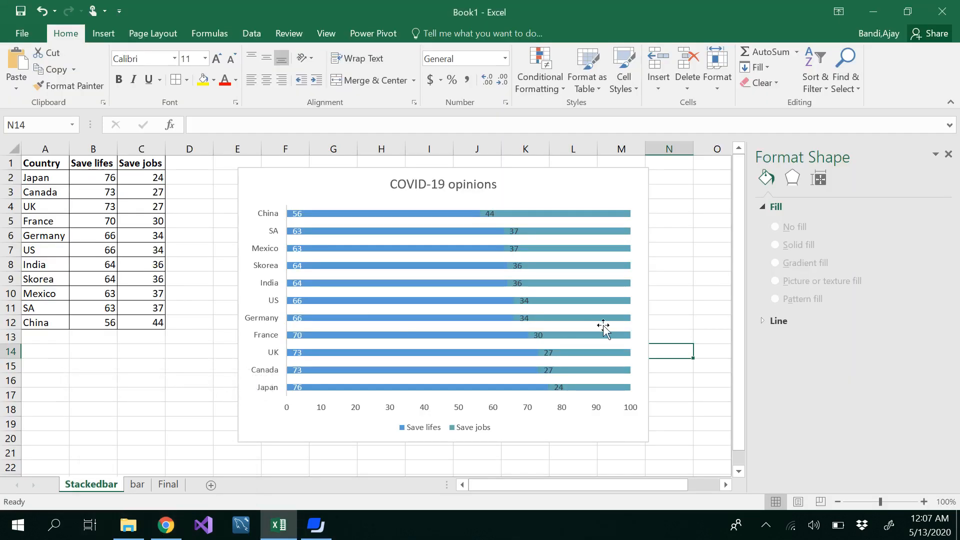
click(416, 371)
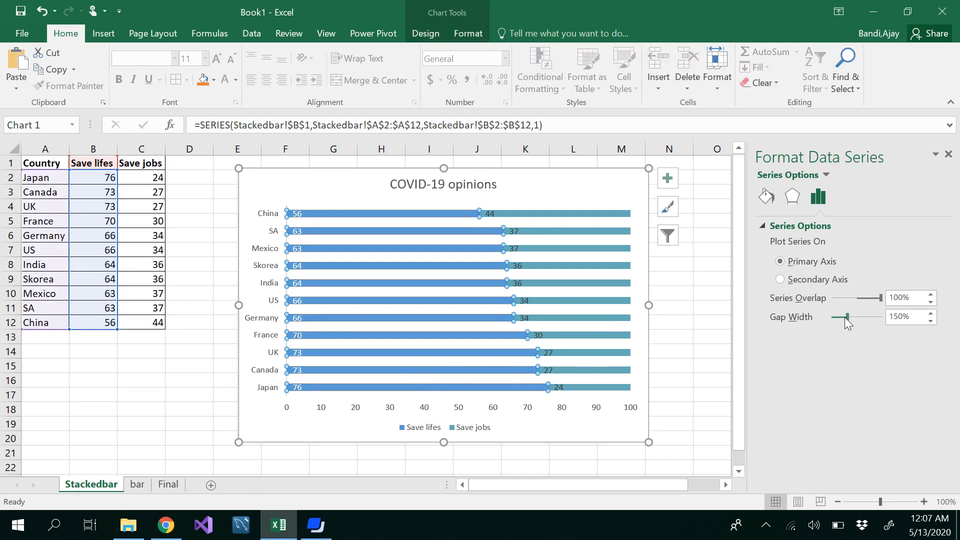
drag(845, 318, 844, 318)
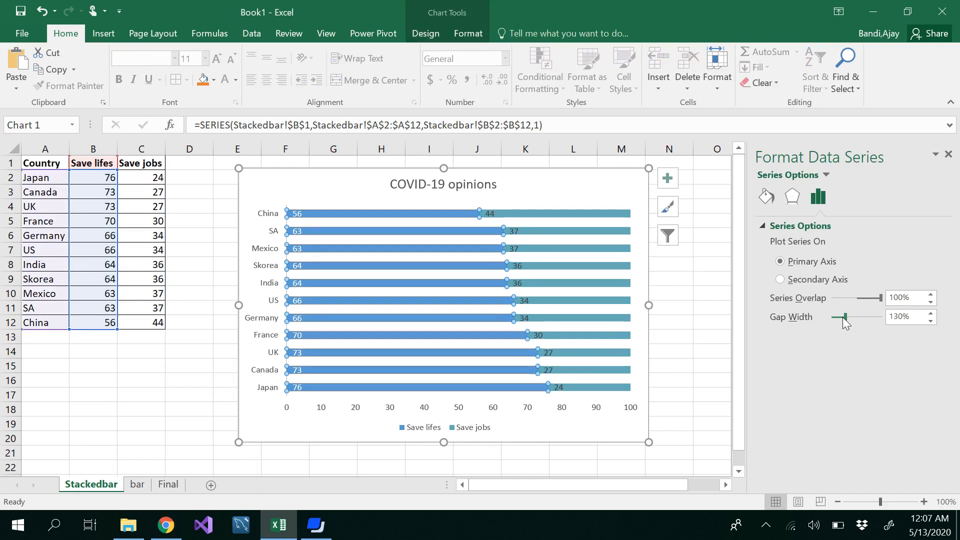
drag(844, 318, 836, 325)
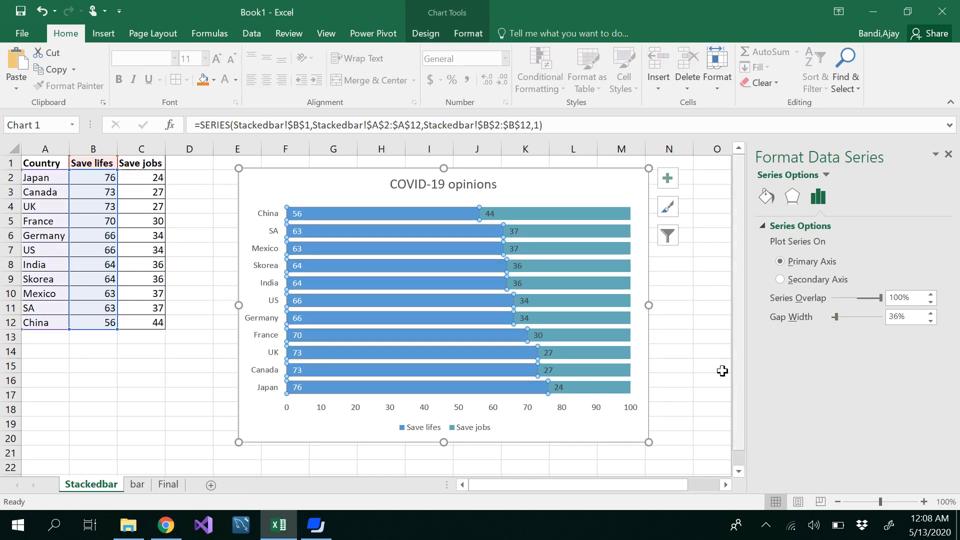
click(677, 375)
click(676, 321)
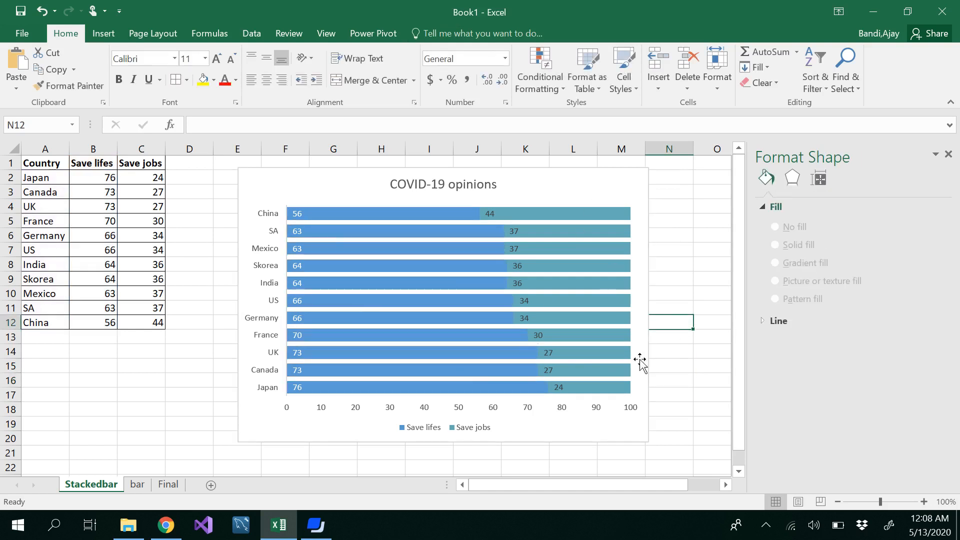
- Switch to Chrome to examine Bloomberg's Instagram chart of rising and falling luxury home prices, and return to Excel
click(48, 162)
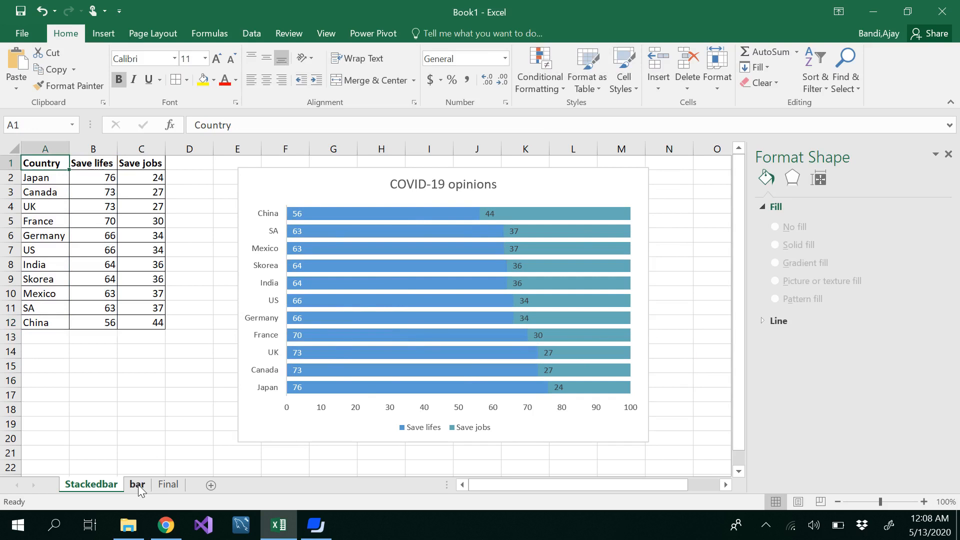
click(172, 528)
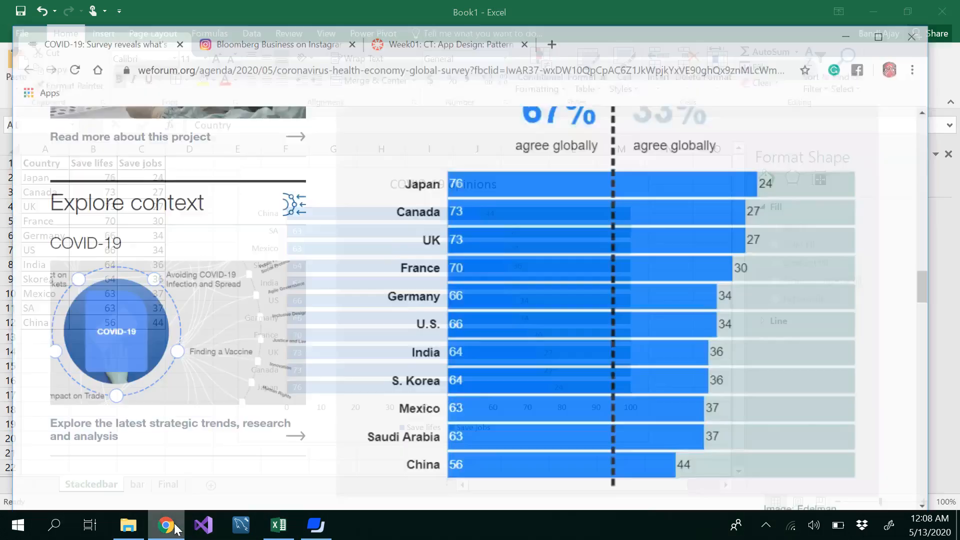
click(306, 25)
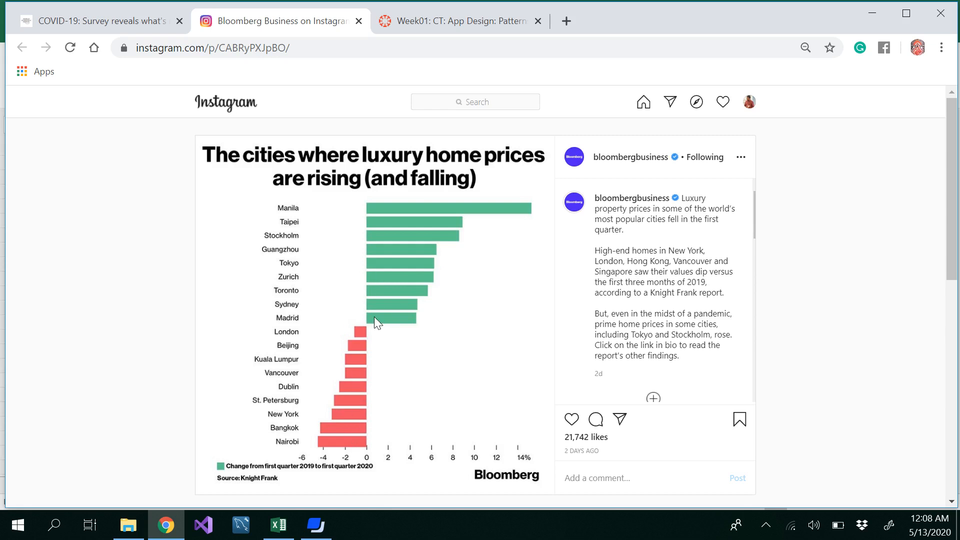
click(167, 533)
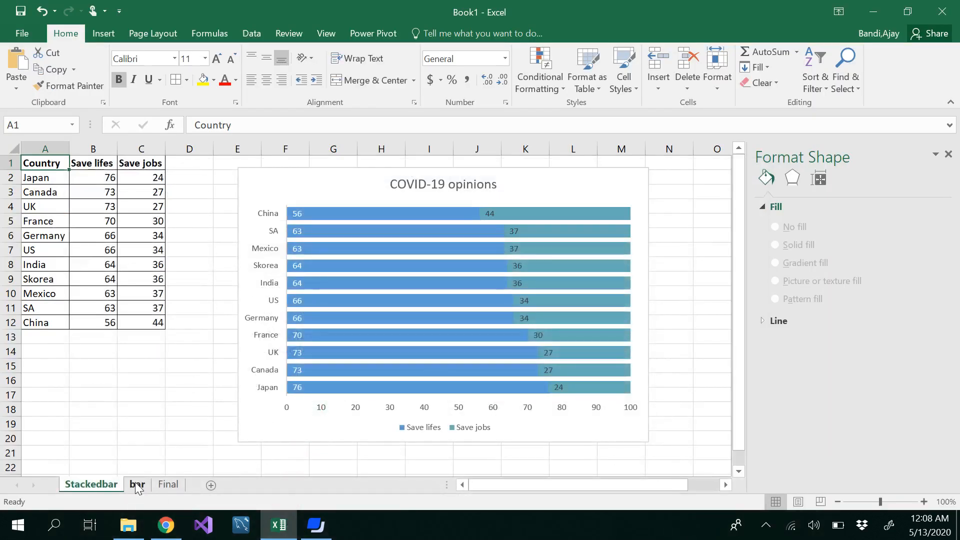
- On the bar sheet, fit the City column to its contents and insert a horizontal bar chart of A1:B19 beside the table
click(138, 485)
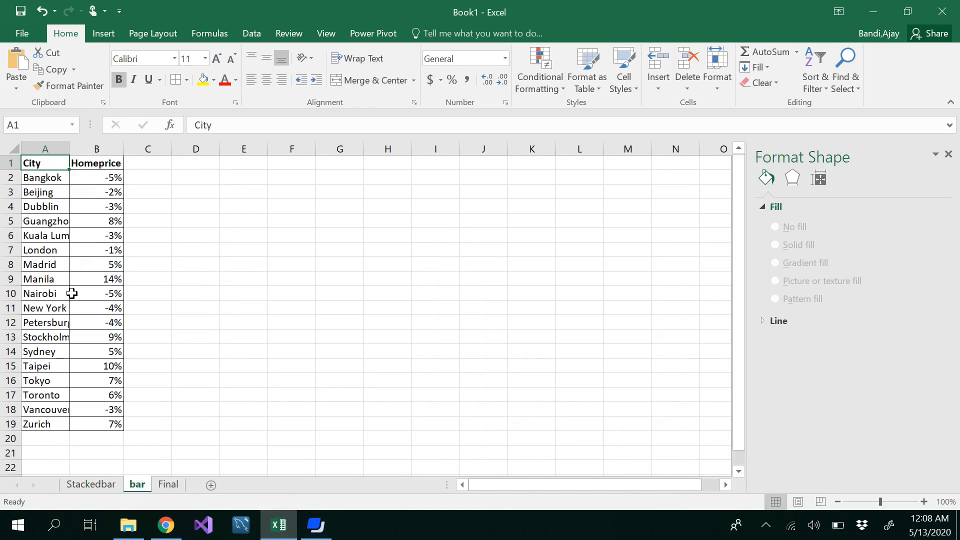
double_click(66, 146)
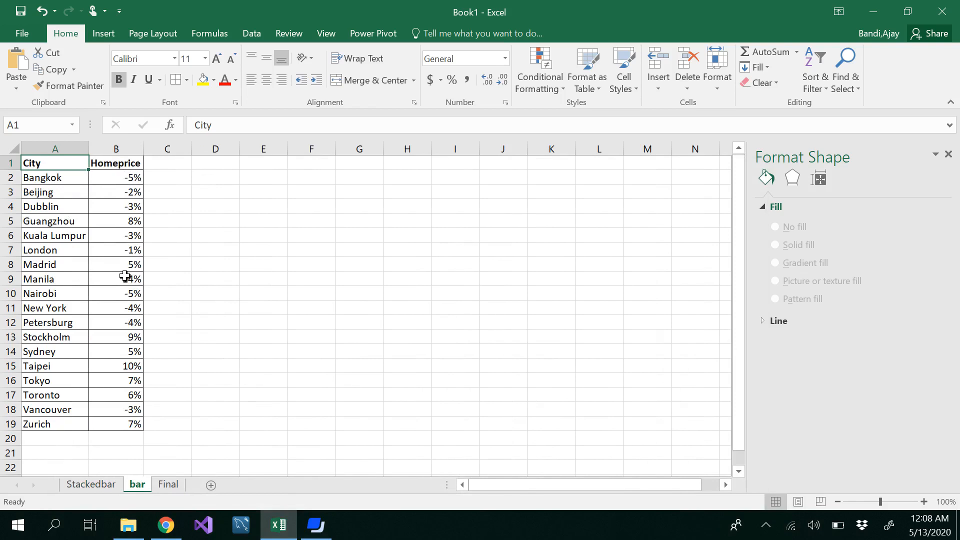
drag(63, 167, 135, 424)
click(103, 33)
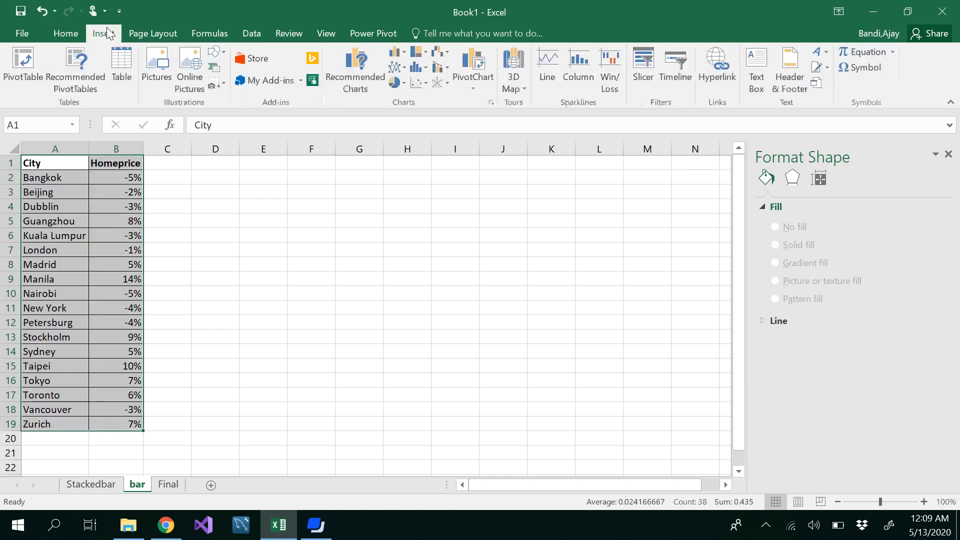
click(398, 52)
click(438, 212)
drag(489, 221, 546, 173)
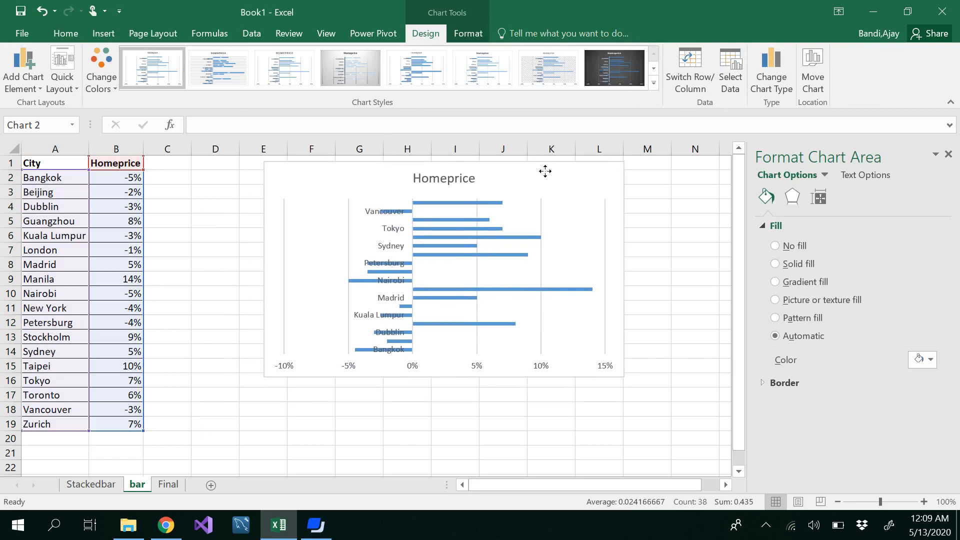
click(638, 278)
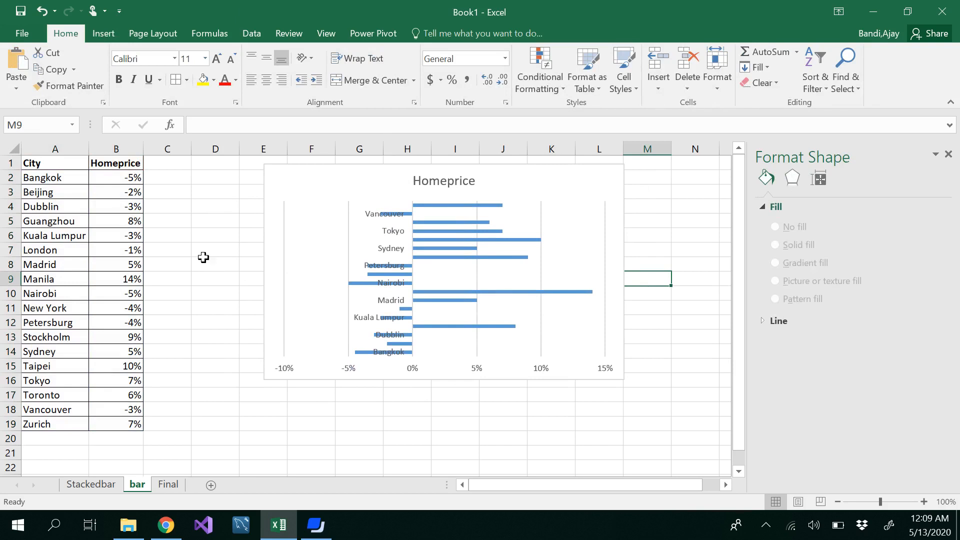
- Check the city order in Bloomberg's chart in Chrome, and sort the whole Excel table by Homeprice from Largest to Smallest
click(118, 149)
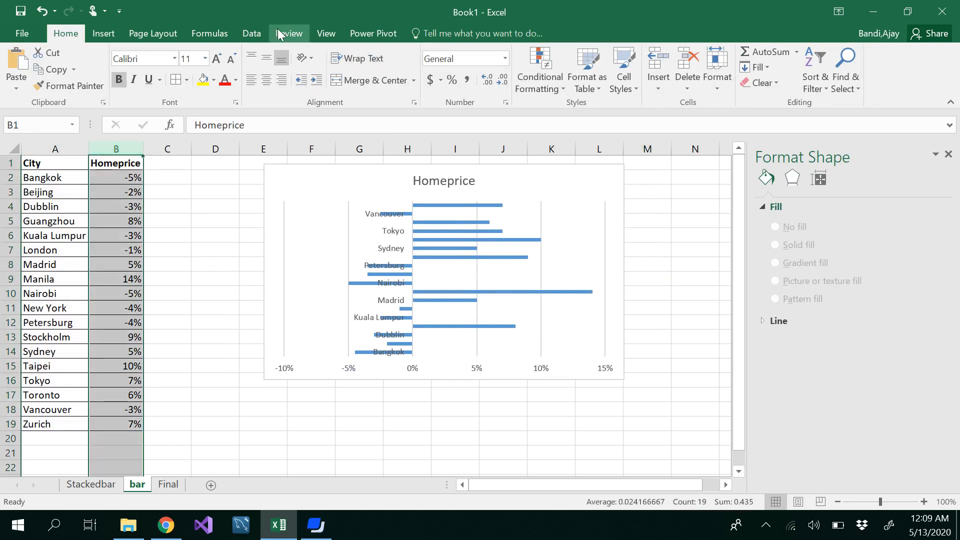
click(253, 33)
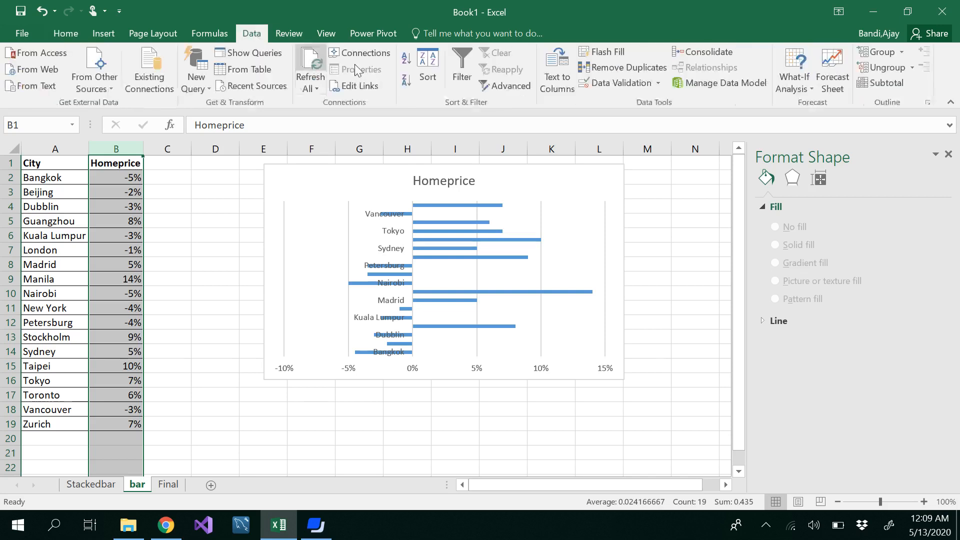
click(433, 75)
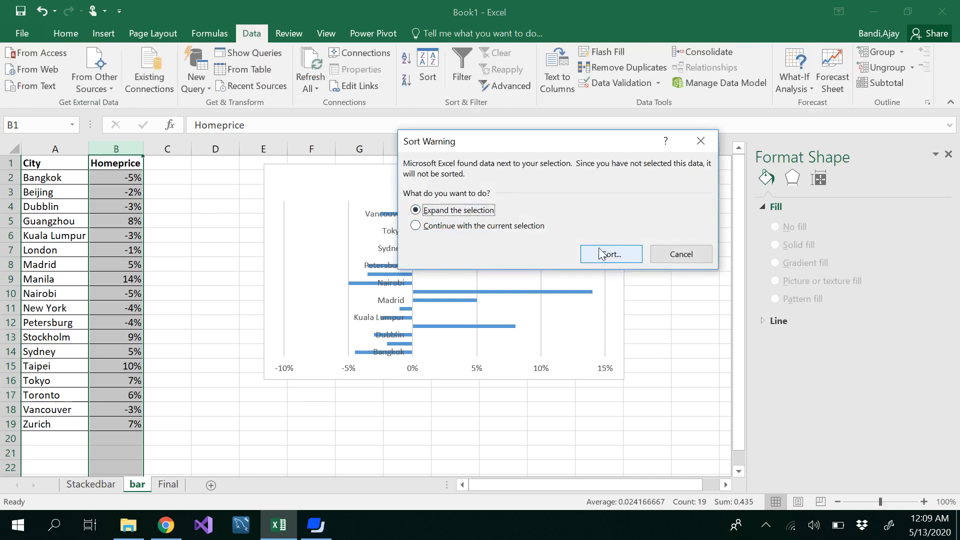
click(616, 257)
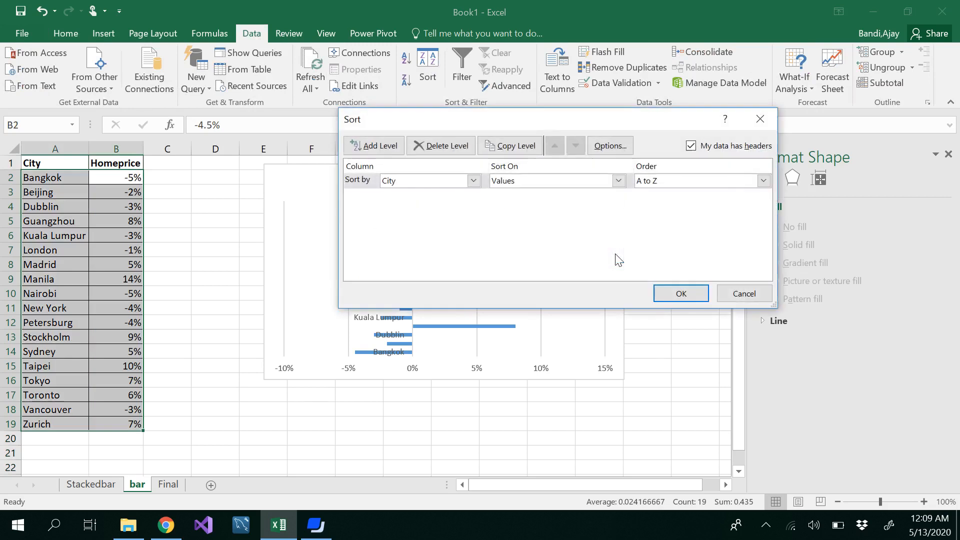
click(473, 182)
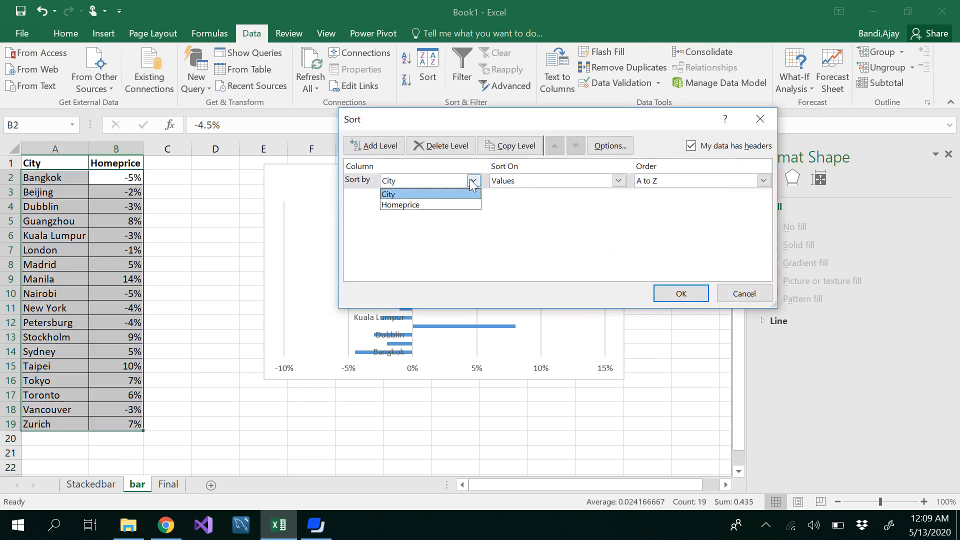
click(428, 204)
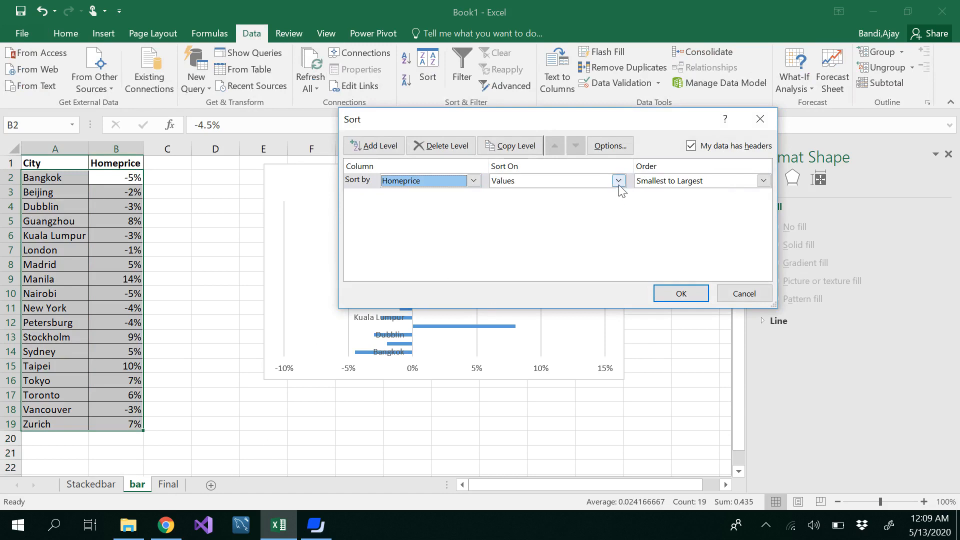
click(166, 525)
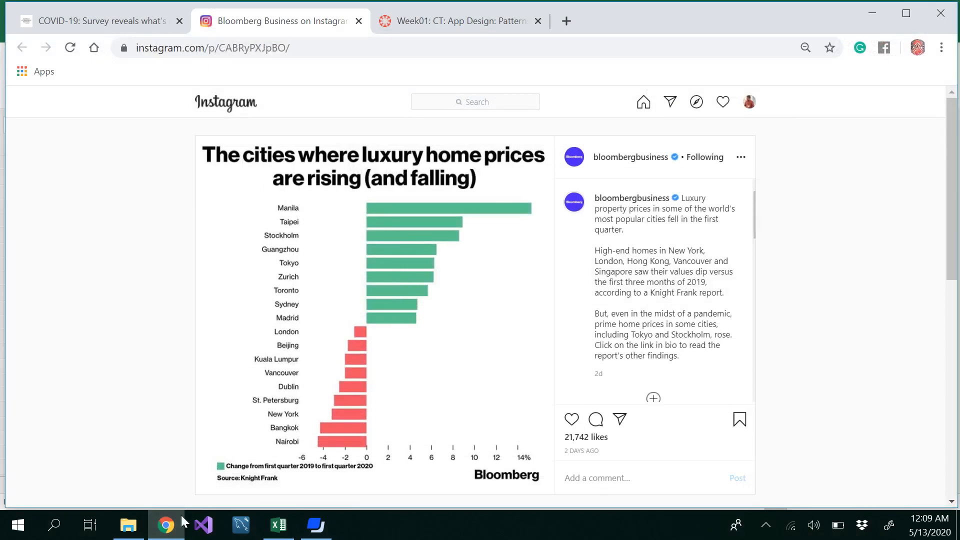
click(171, 531)
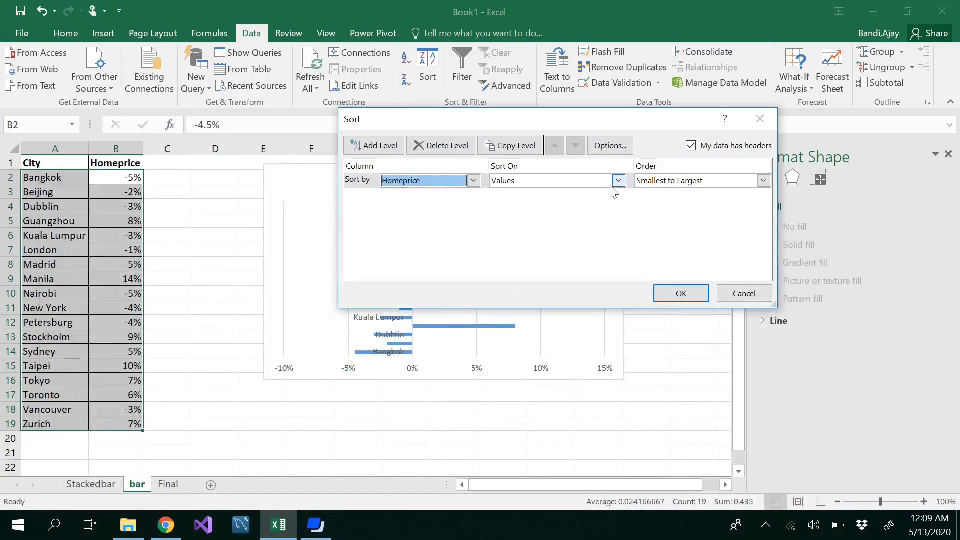
click(766, 181)
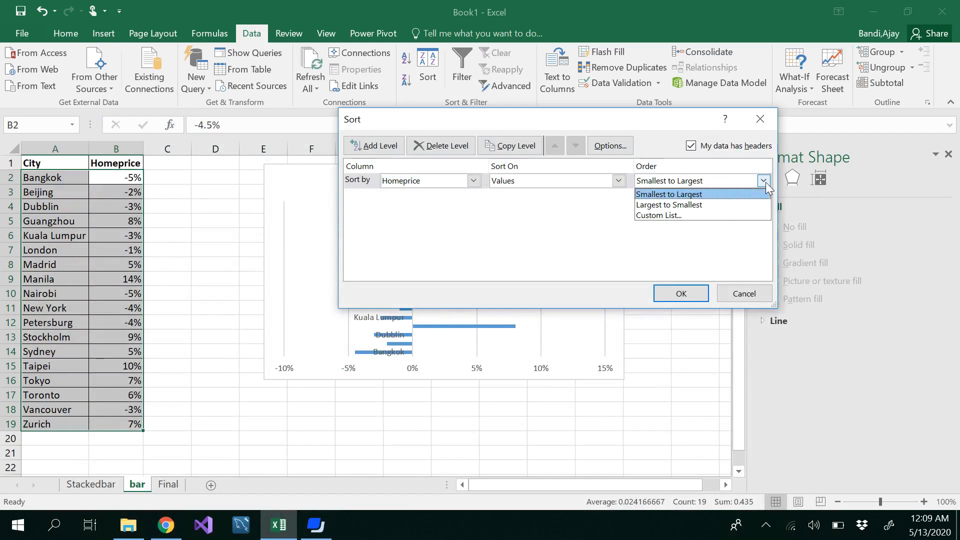
click(710, 205)
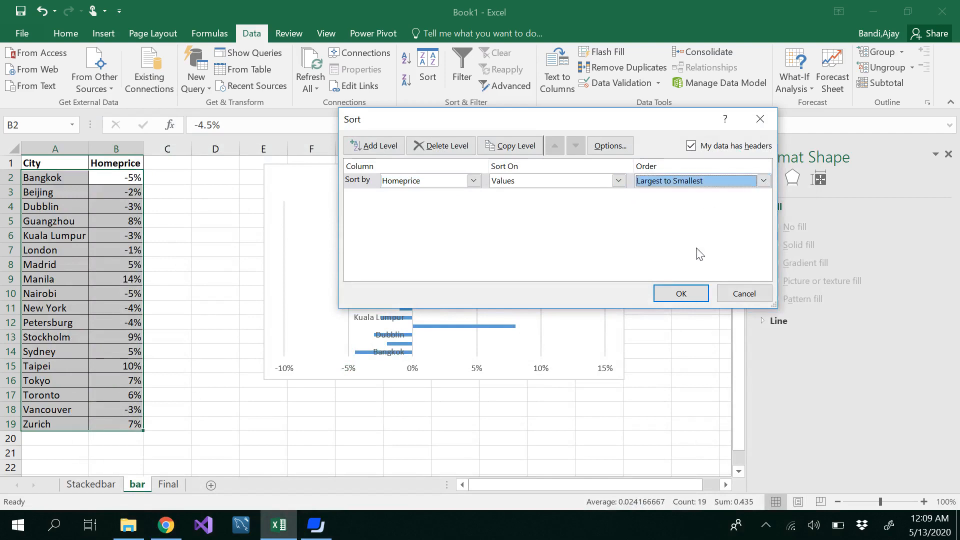
click(688, 294)
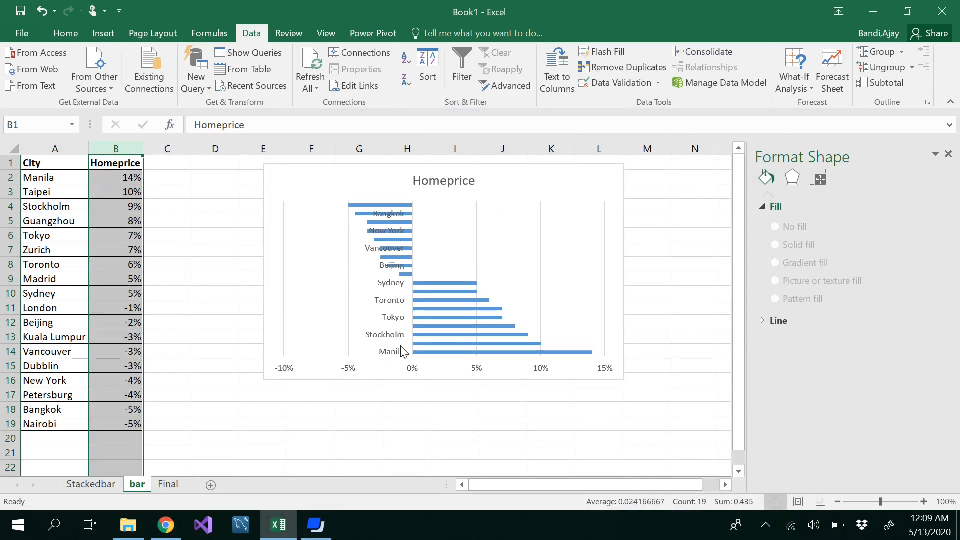
- Check the bar order in Bloomberg's chart in Chrome, and sort only the Excel Homeprice column from Smallest to Largest
click(165, 530)
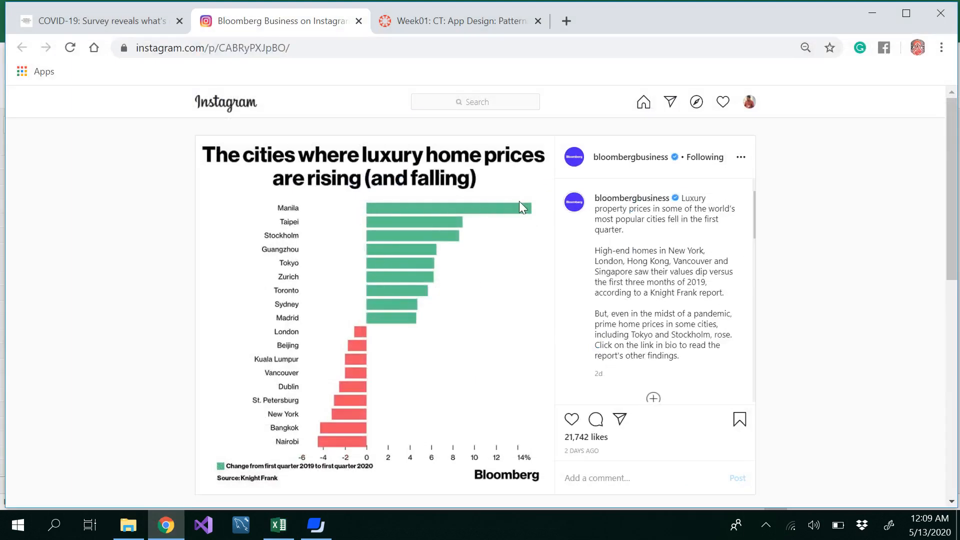
click(183, 524)
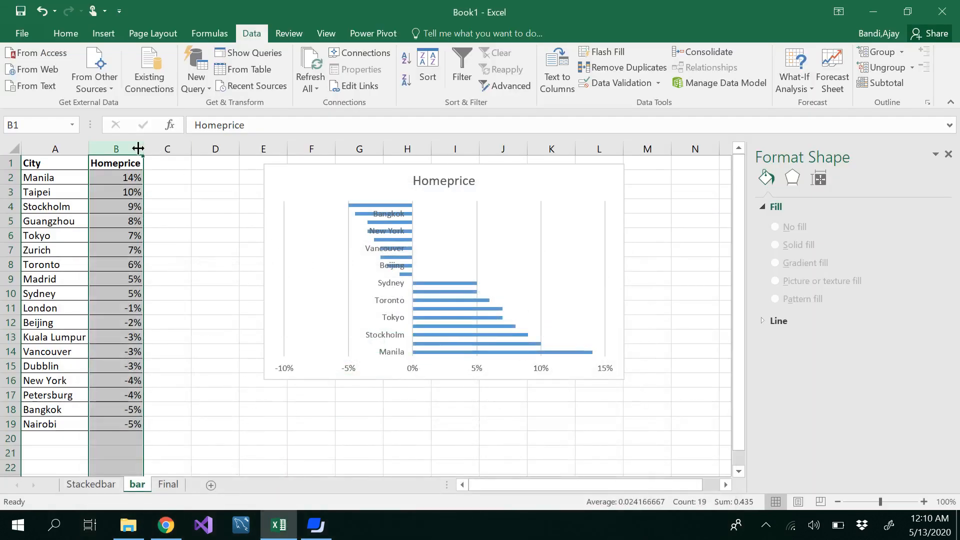
click(428, 70)
click(495, 227)
click(612, 254)
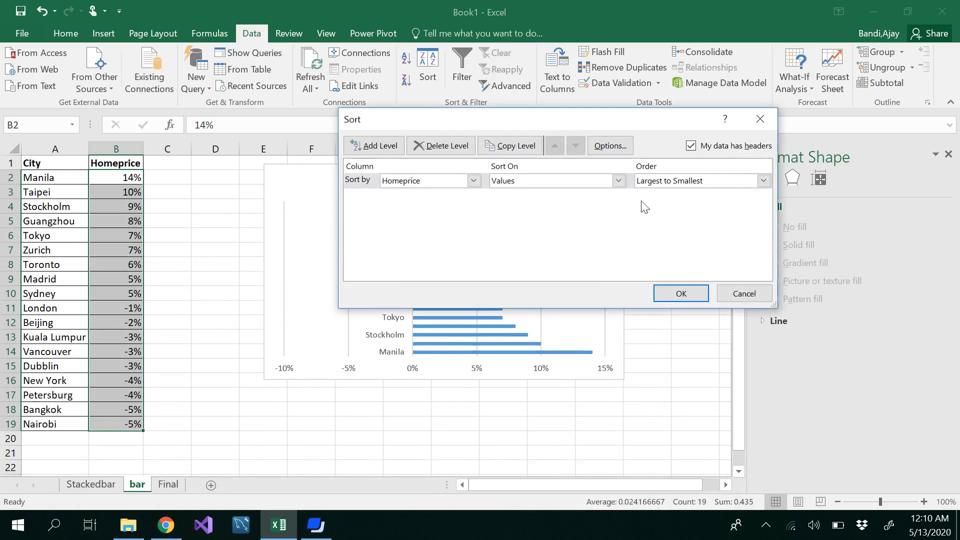
click(763, 181)
click(697, 194)
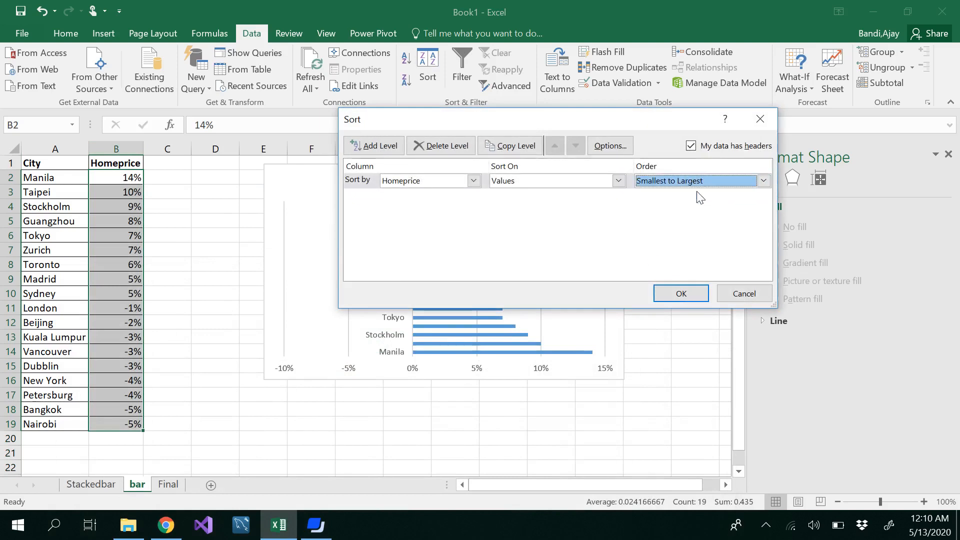
click(688, 292)
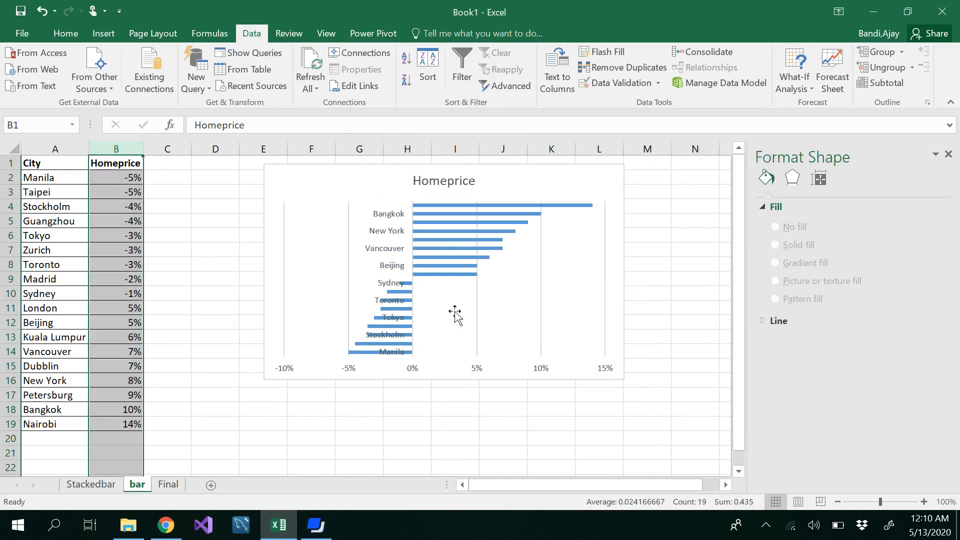
- Remove the gridlines from the Homeprice bar chart
click(613, 195)
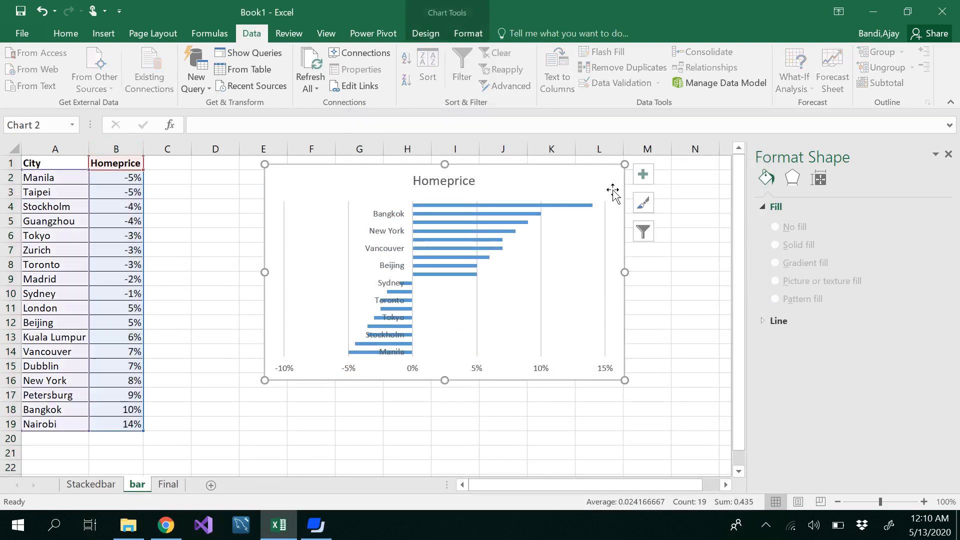
click(644, 180)
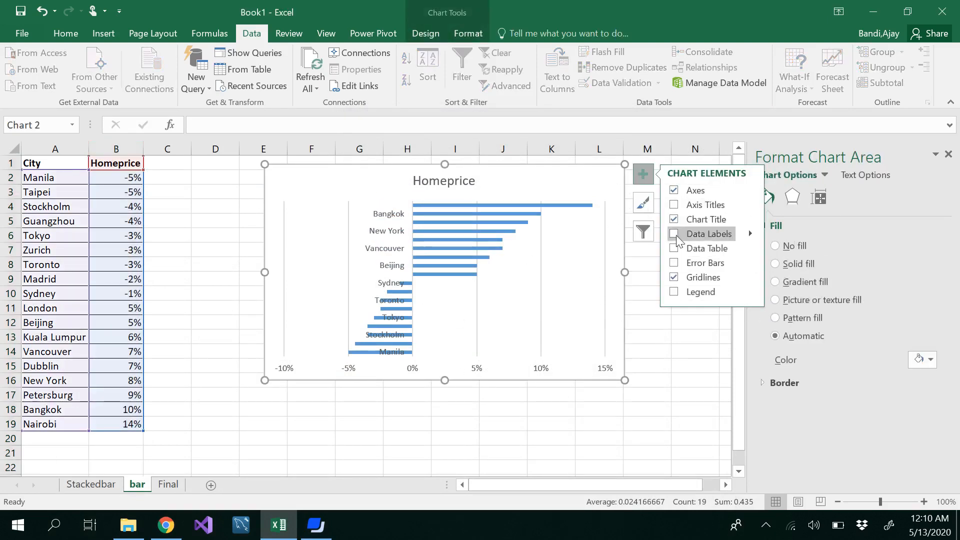
click(674, 278)
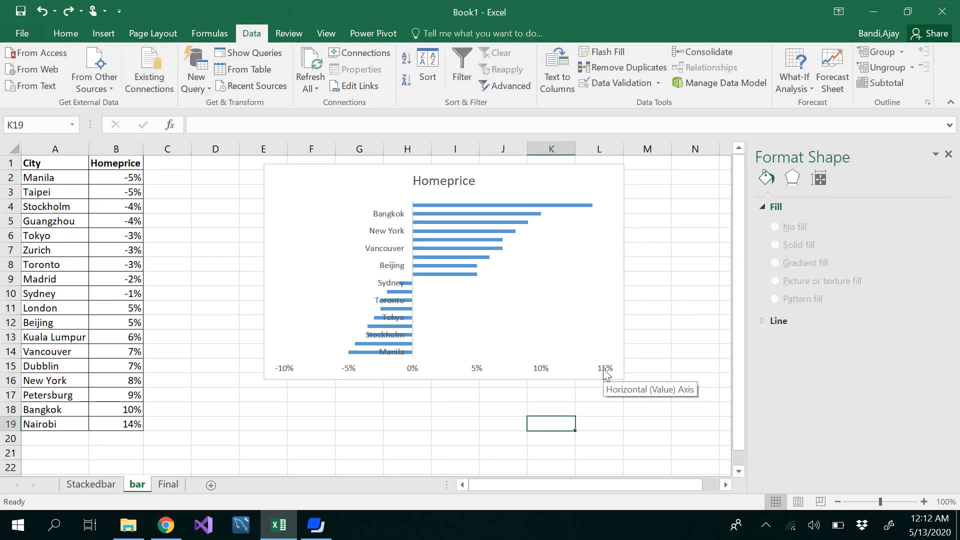
- Check the axis range in Bloomberg's chart in Chrome, and set the Excel chart's value axis bounds to minimum -0.06 and maximum 0.14
click(606, 375)
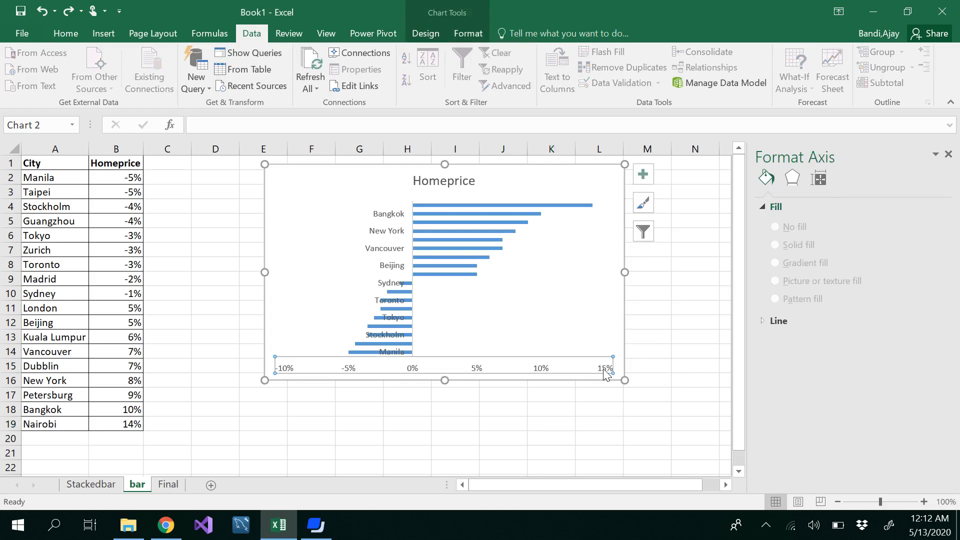
click(165, 526)
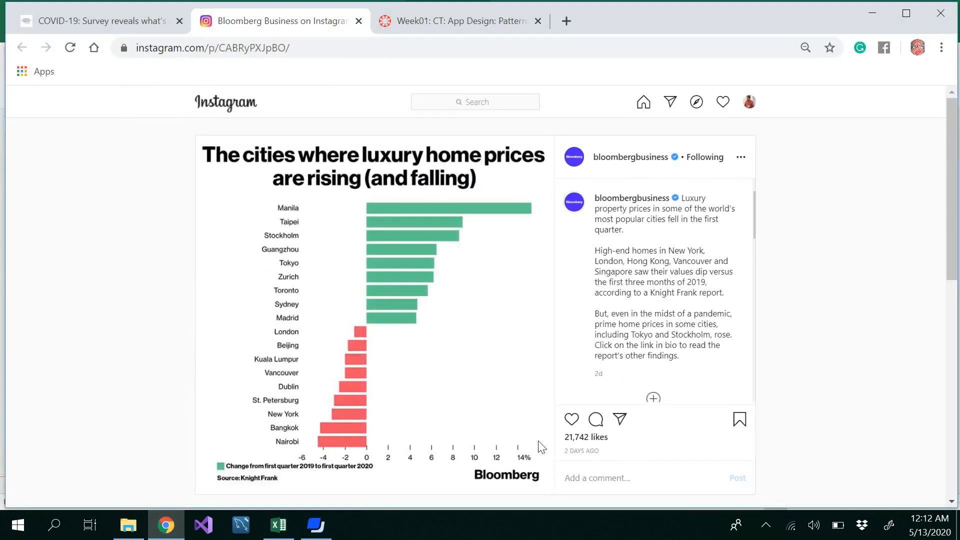
click(174, 532)
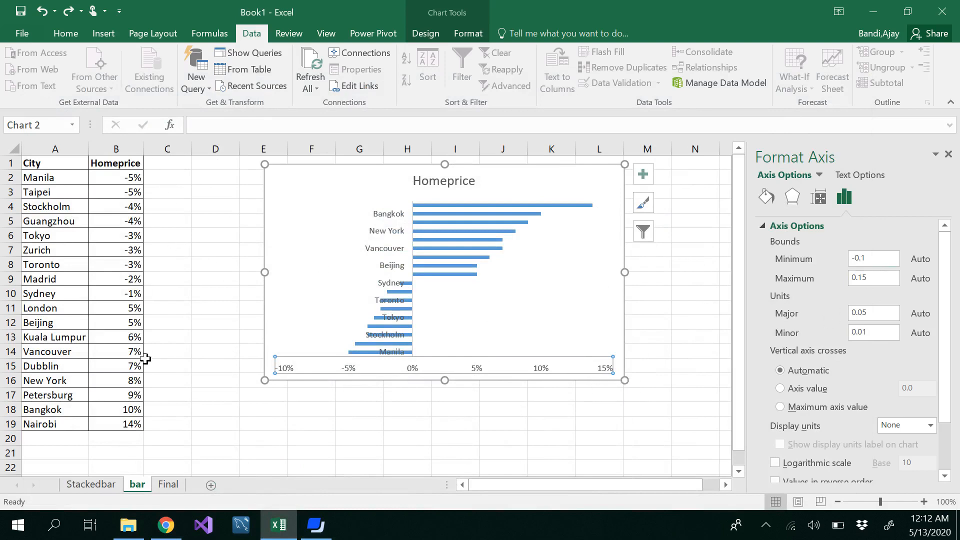
click(868, 259)
click(881, 274)
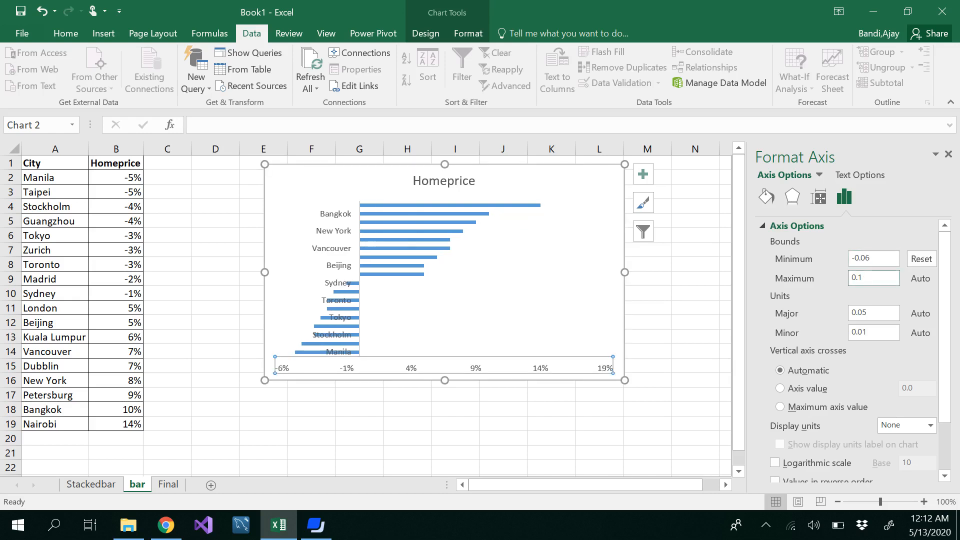
key(Return)
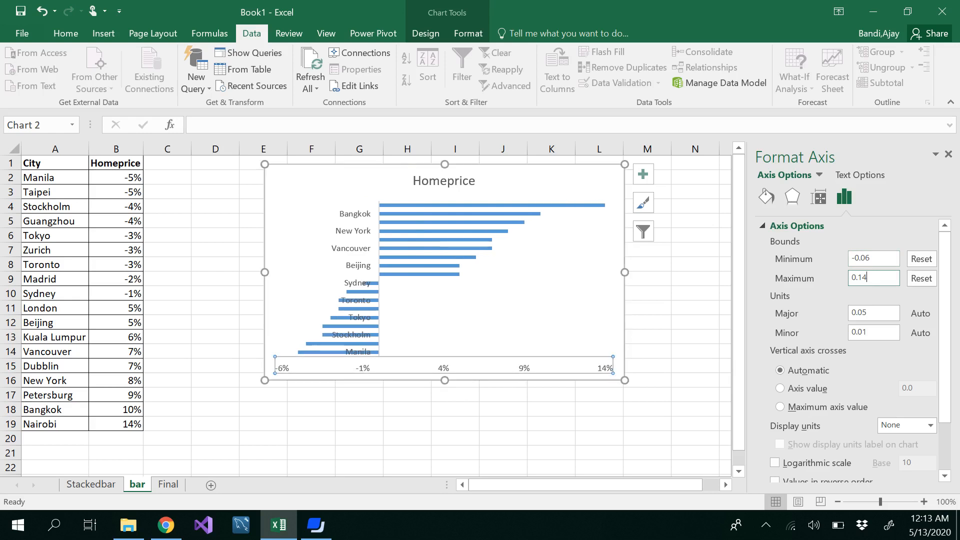
click(671, 336)
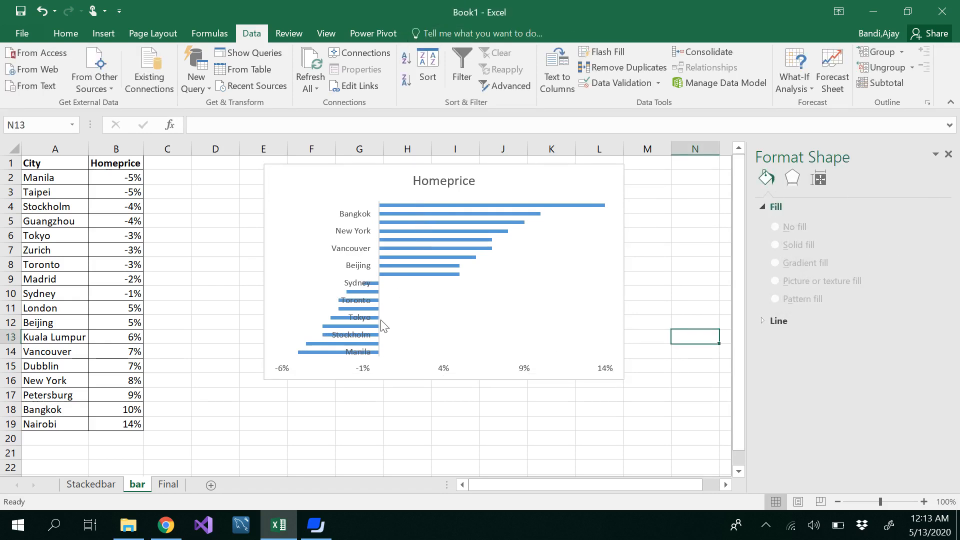
- Set the Homeprice series' gap width to 90% and its series overlap to 0%
click(444, 208)
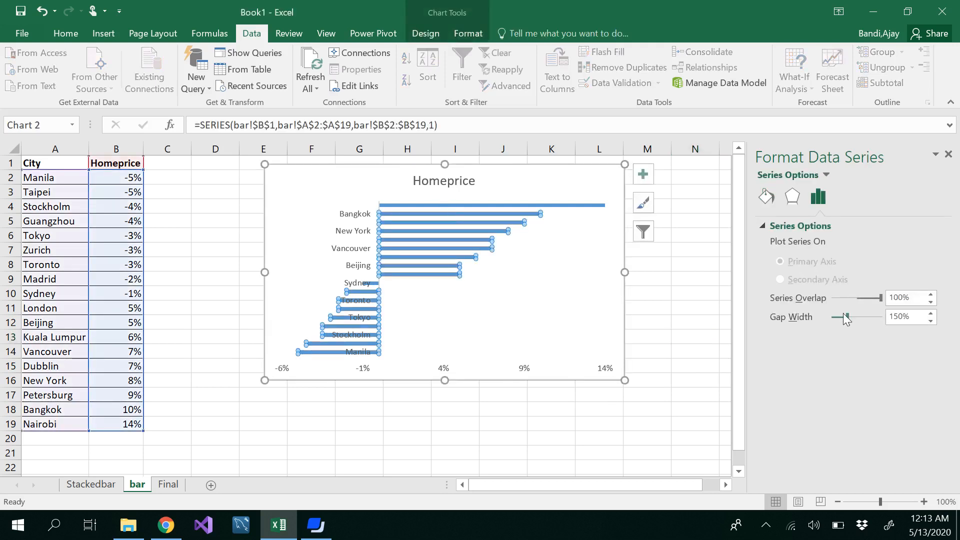
mouse_move(844, 321)
mouse_down()
mouse_move(833, 318)
mouse_move(845, 319)
mouse_up()
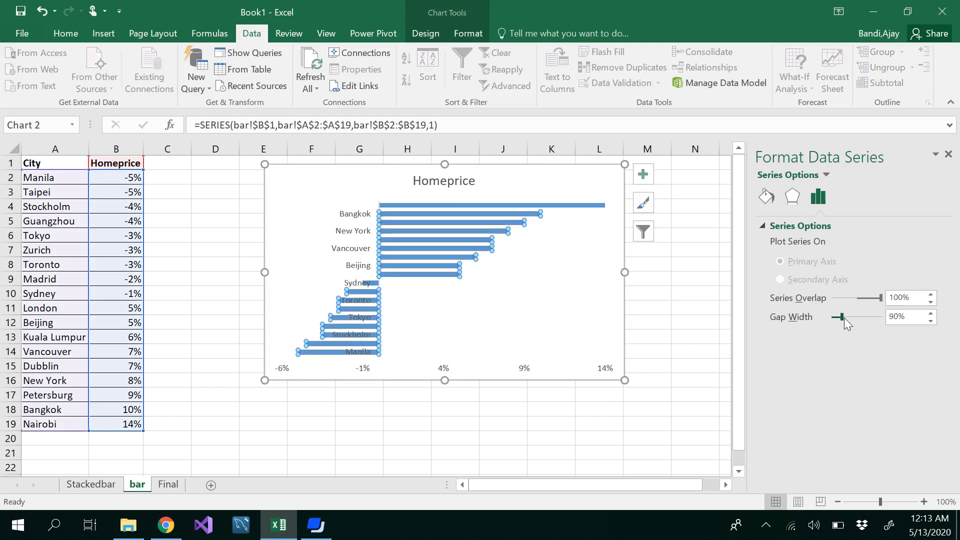
click(919, 302)
drag(894, 298, 884, 303)
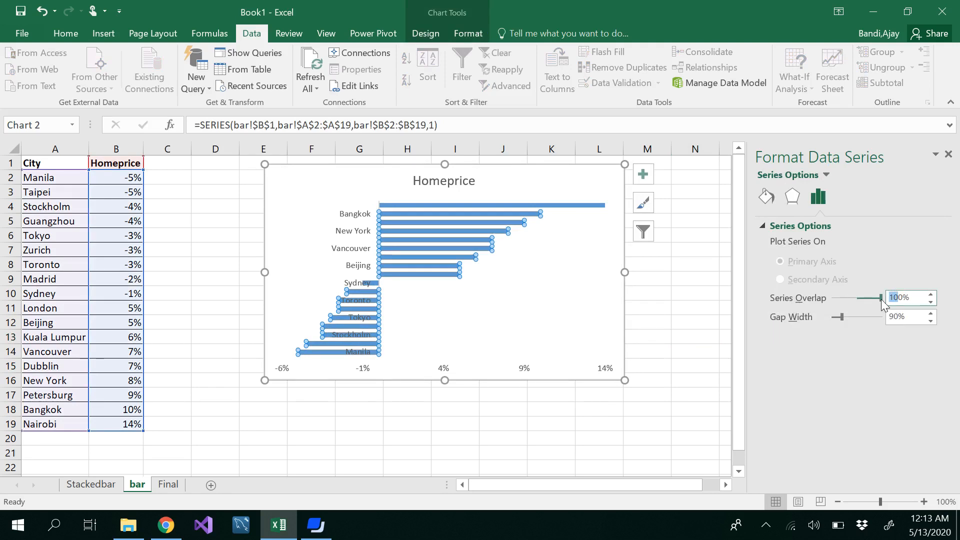
click(556, 313)
click(661, 333)
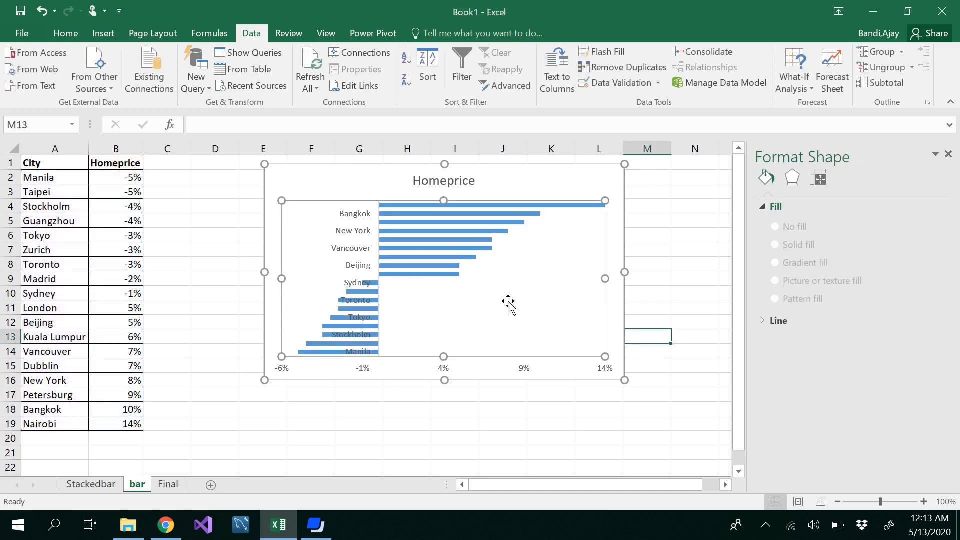
- Enlarge the Homeprice chart to reach column M and row 18, and compare it with Bloomberg's chart in Chrome
click(608, 373)
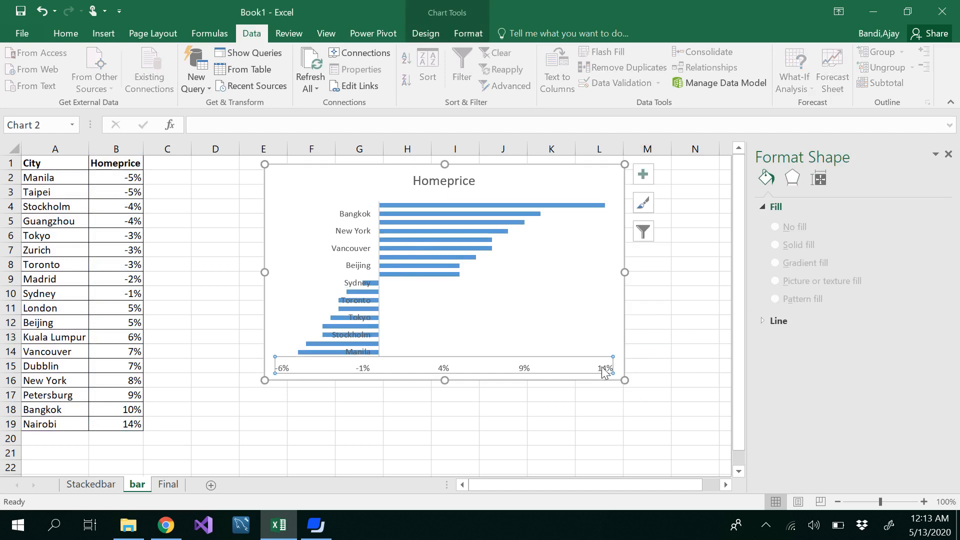
drag(624, 380, 667, 412)
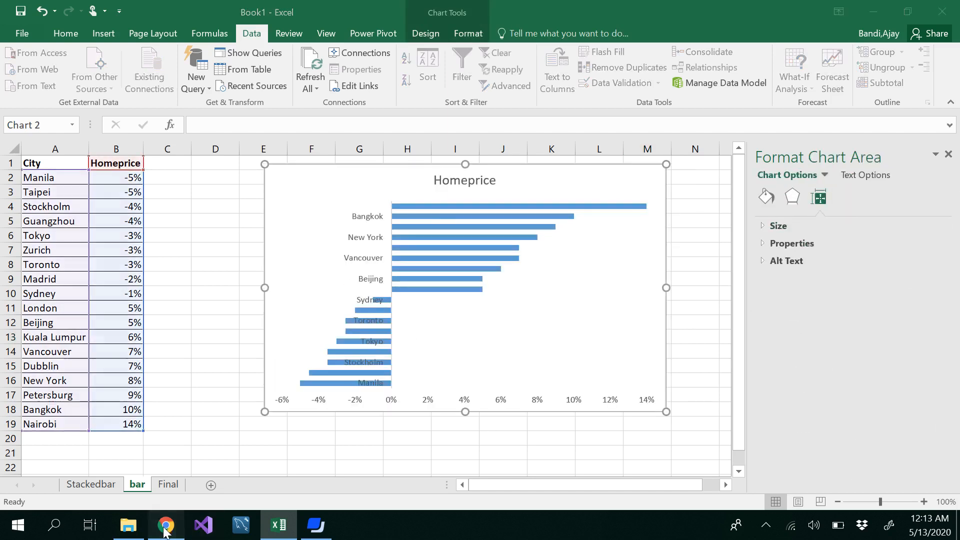
click(167, 526)
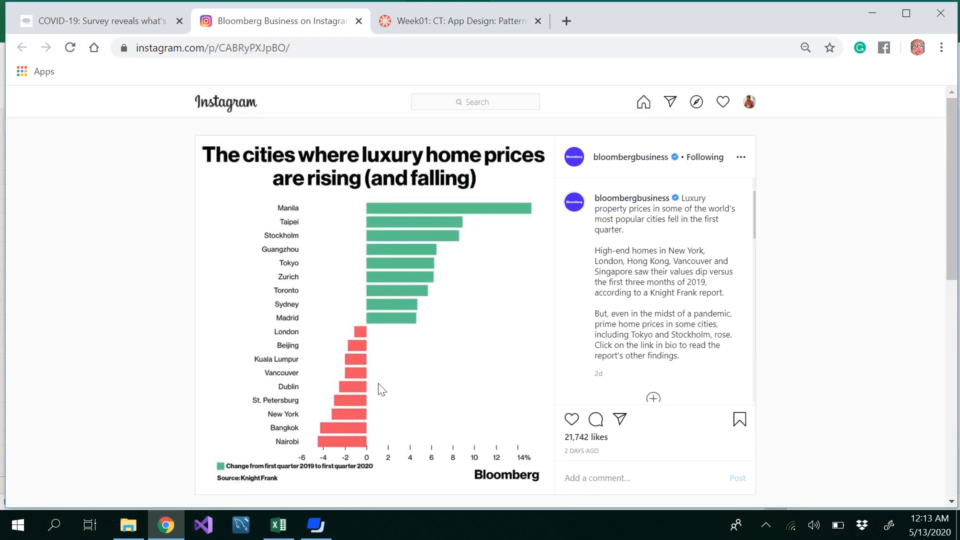
click(166, 525)
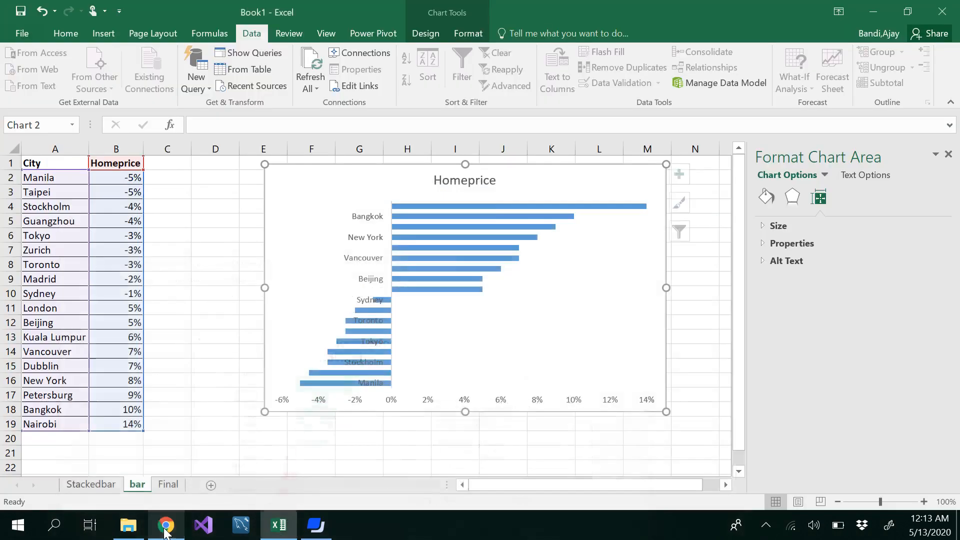
- Fill only the -2% bar of the Homeprice chart with solid standard red
click(523, 208)
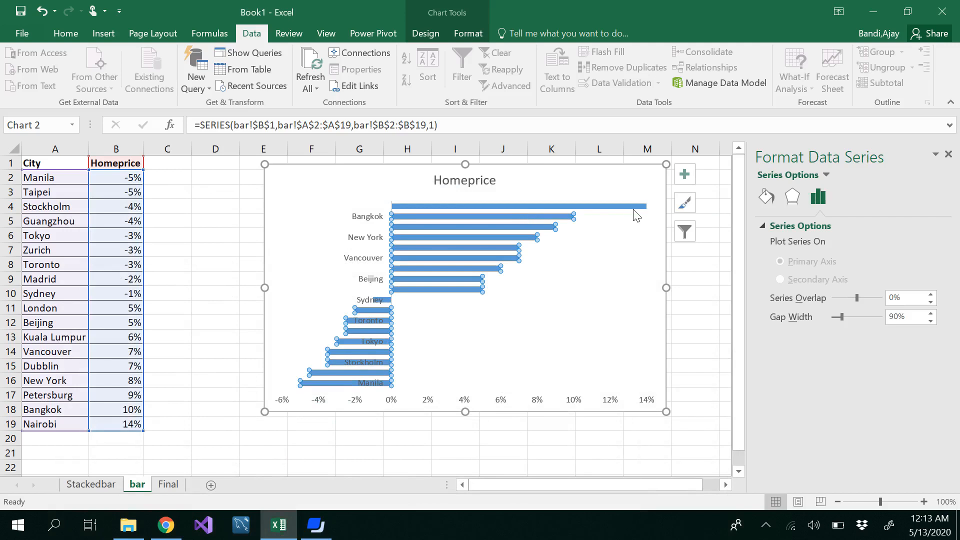
click(613, 205)
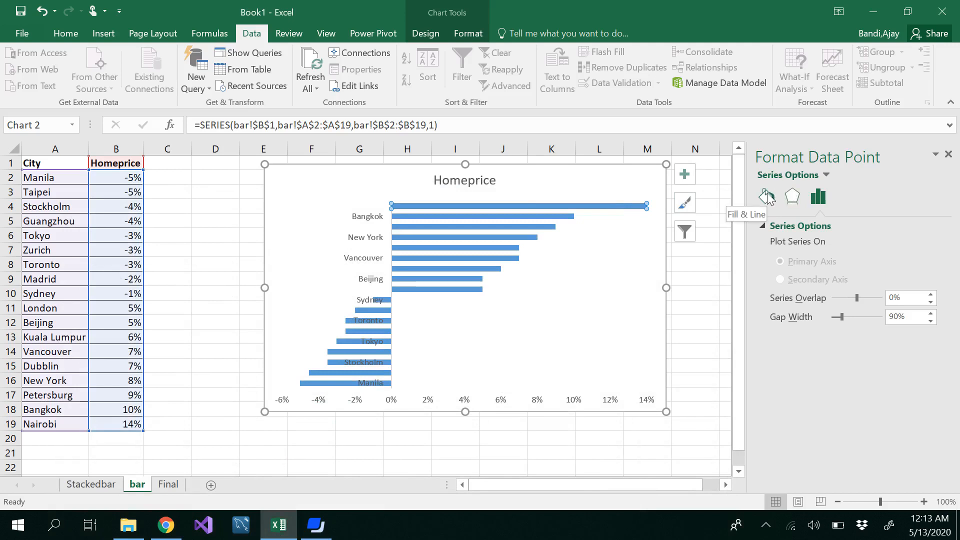
click(768, 198)
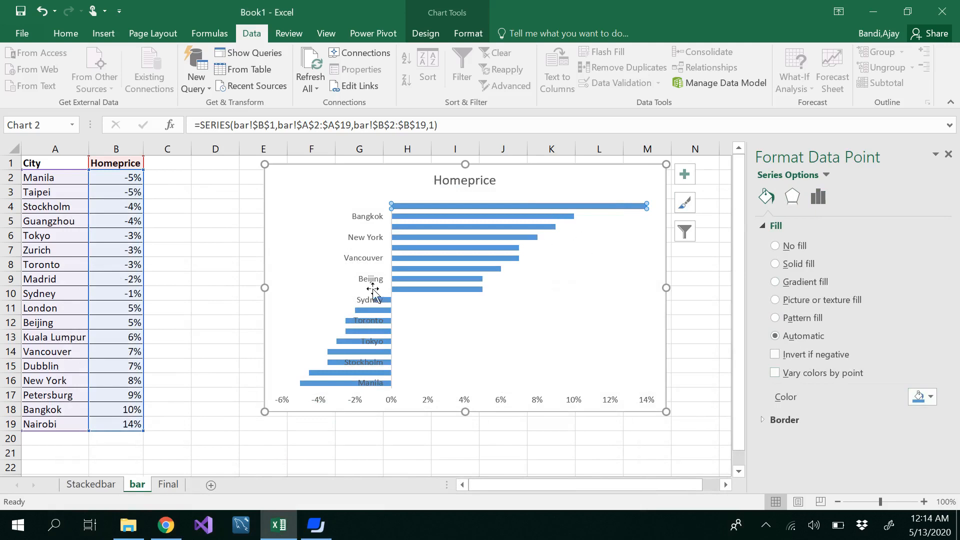
click(375, 309)
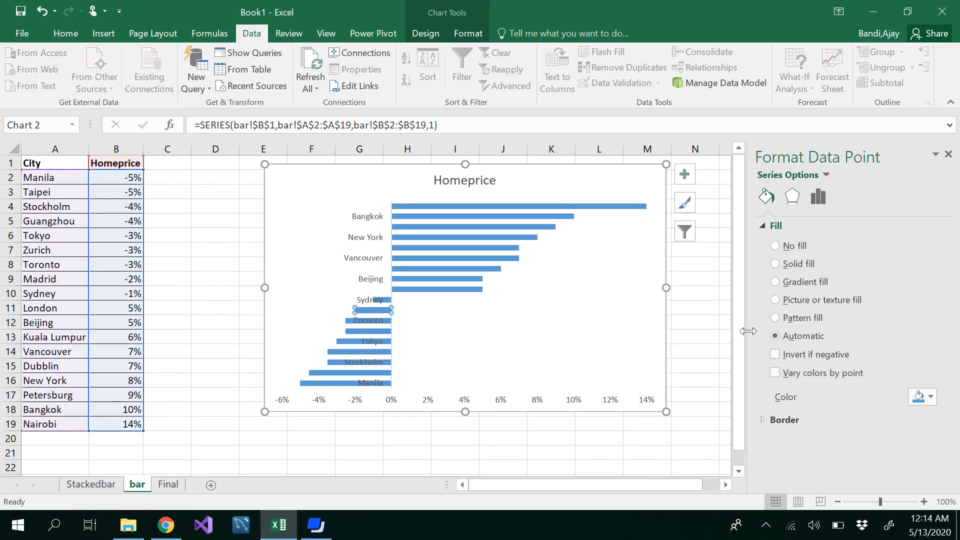
click(931, 398)
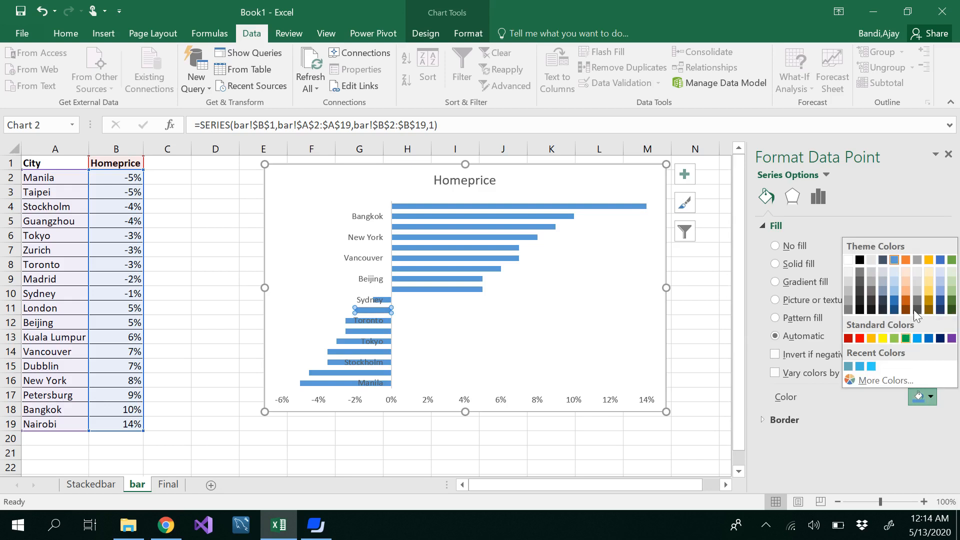
click(860, 338)
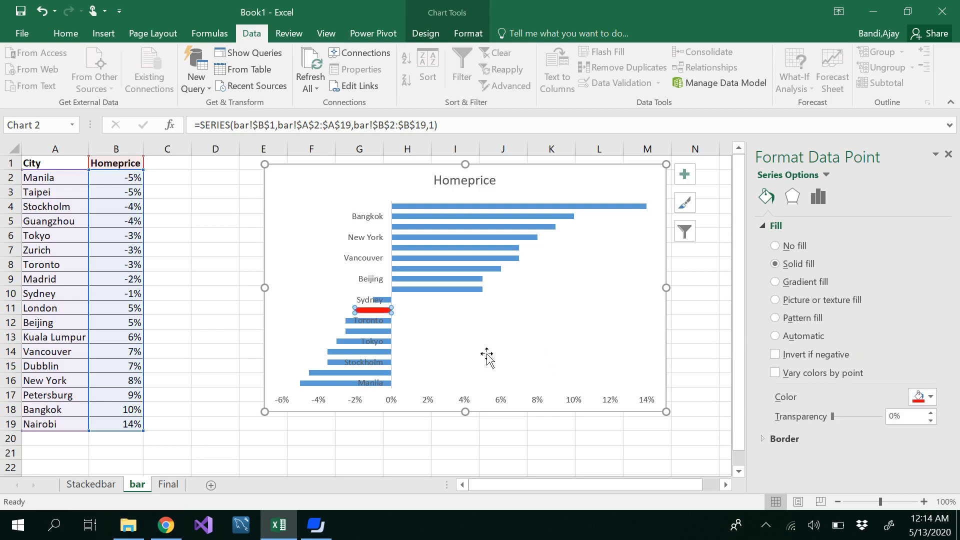
click(383, 299)
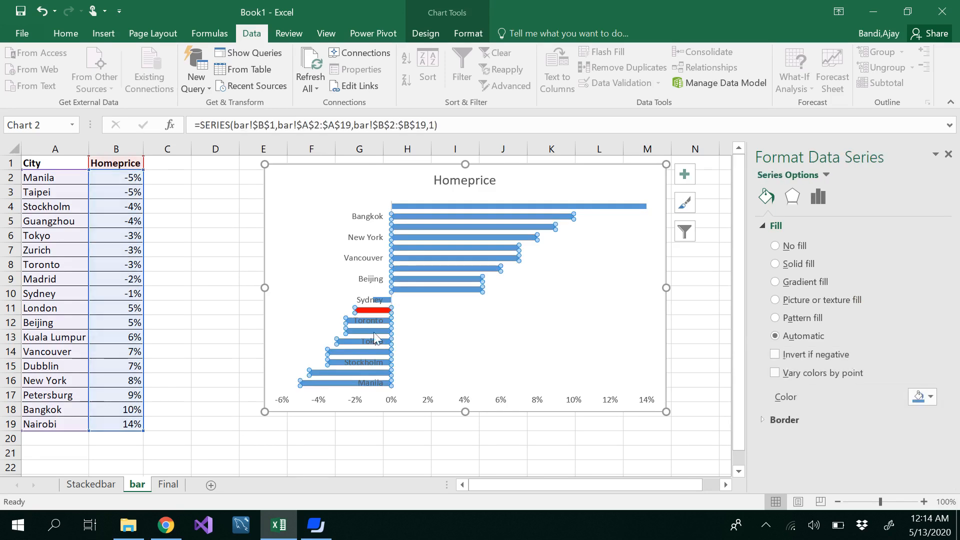
click(514, 374)
click(715, 336)
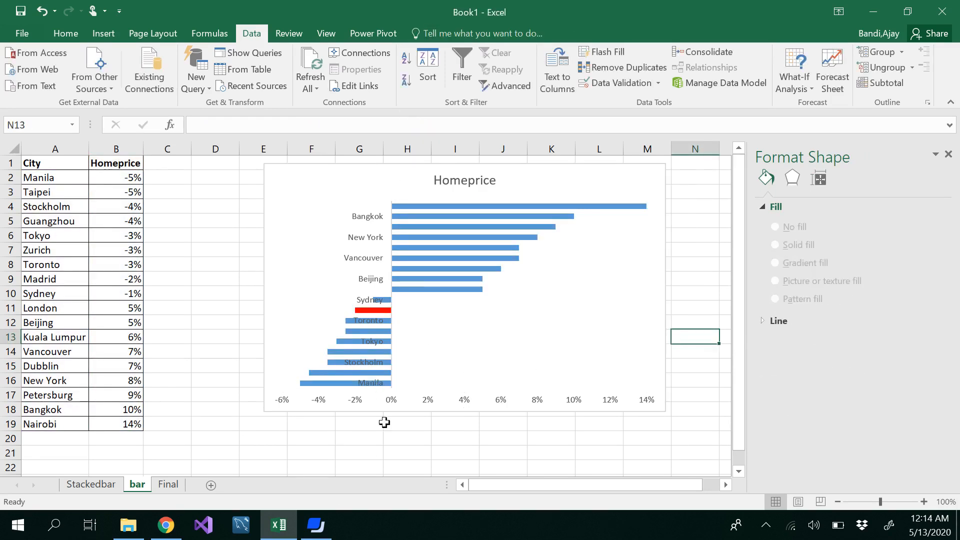
- Delete the city-name category axis from the Homeprice chart and add data labels to its bars
click(381, 238)
key(Delete)
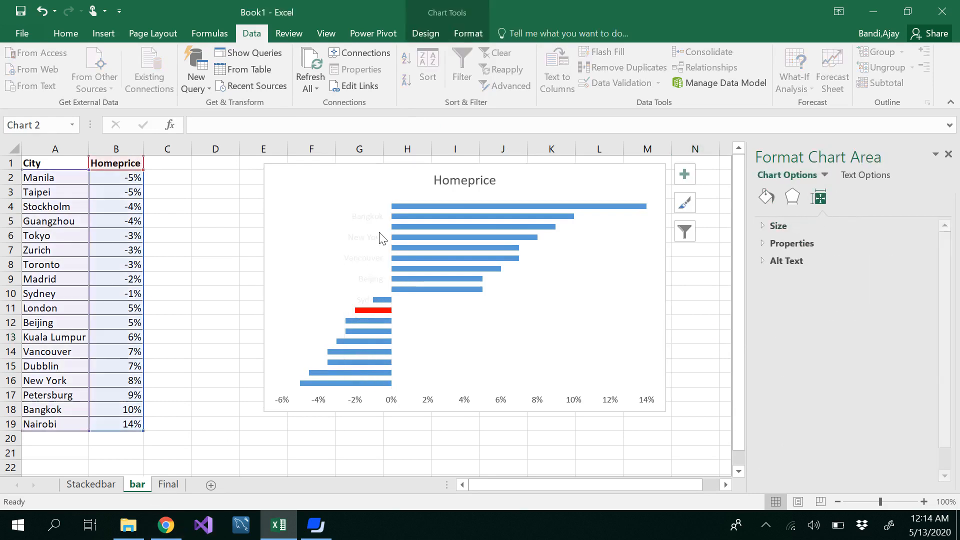
click(683, 175)
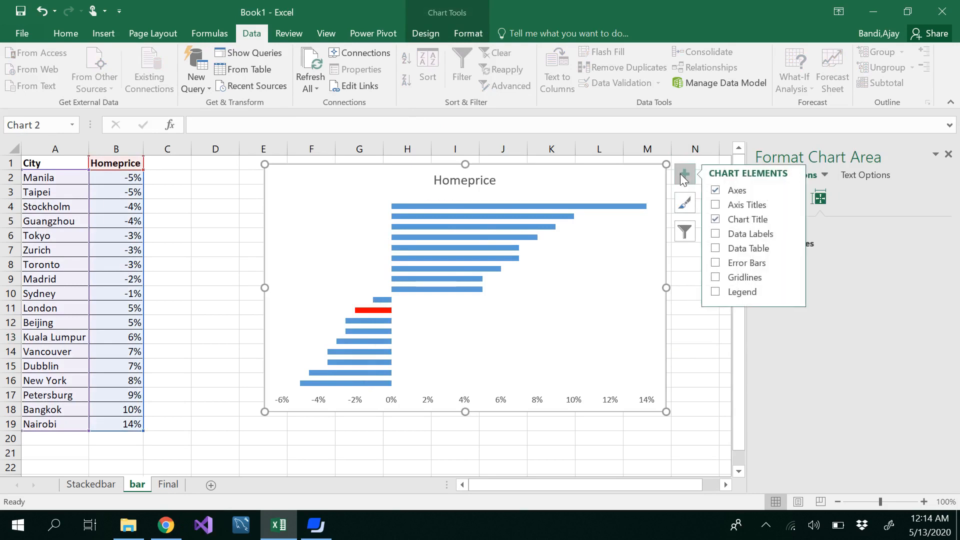
click(766, 234)
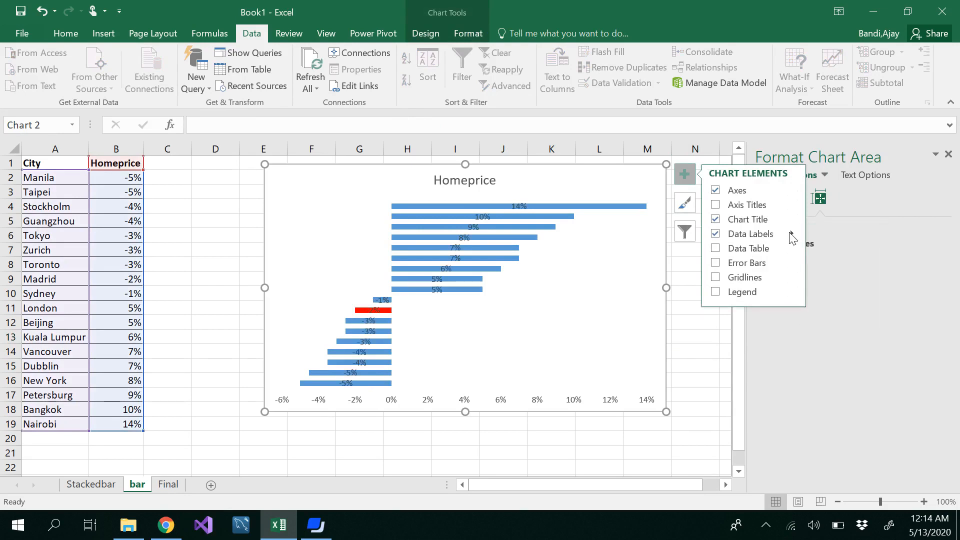
- Make the Homeprice data labels show the city names from cells A2:A19 instead of the values
mouse_move(792, 238)
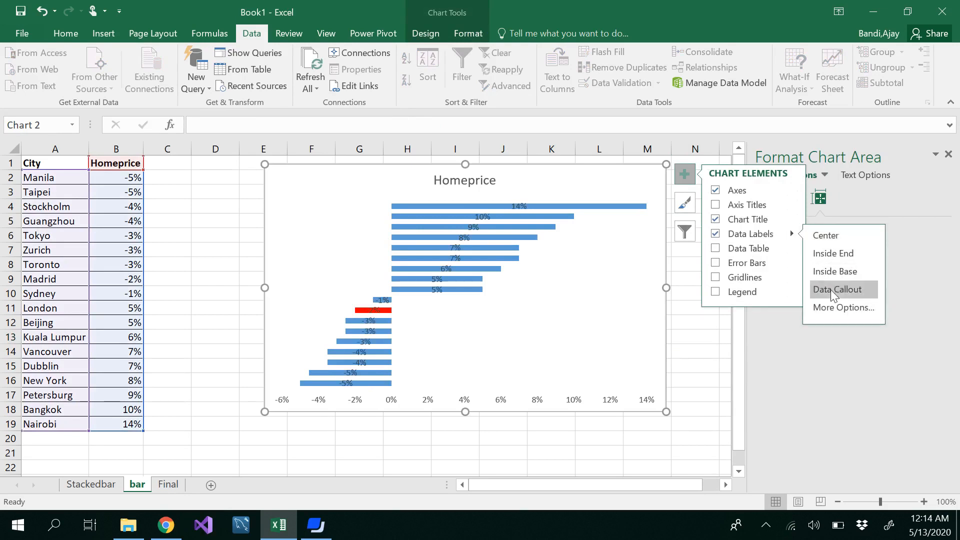
click(830, 307)
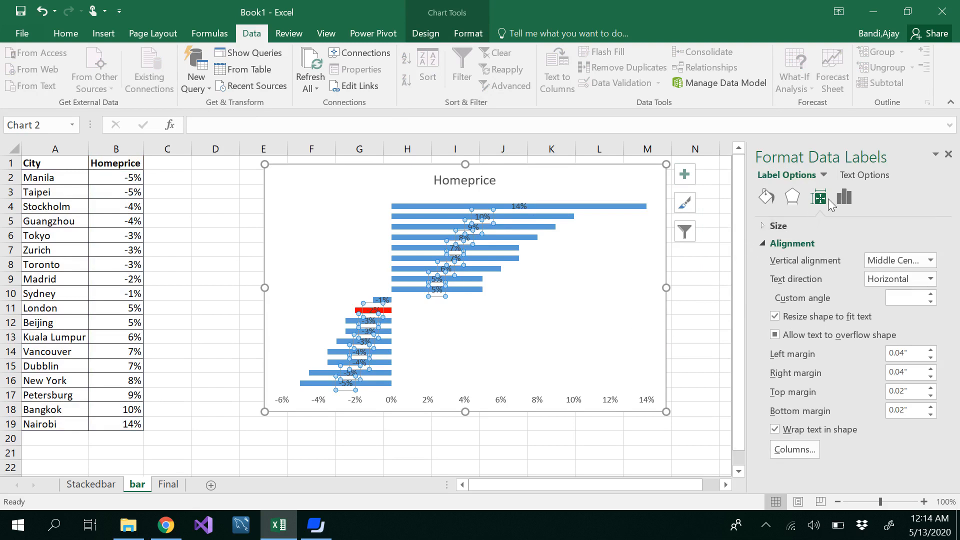
click(767, 198)
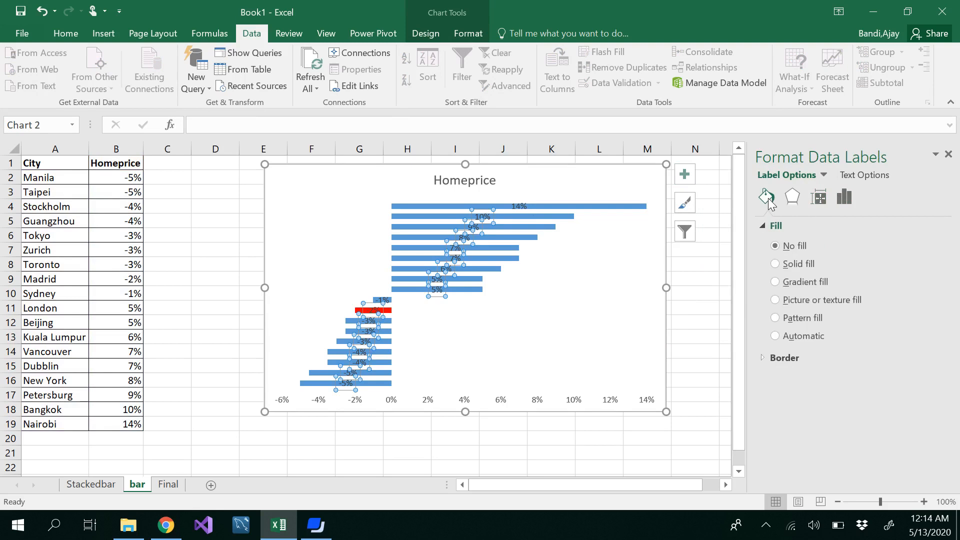
click(839, 198)
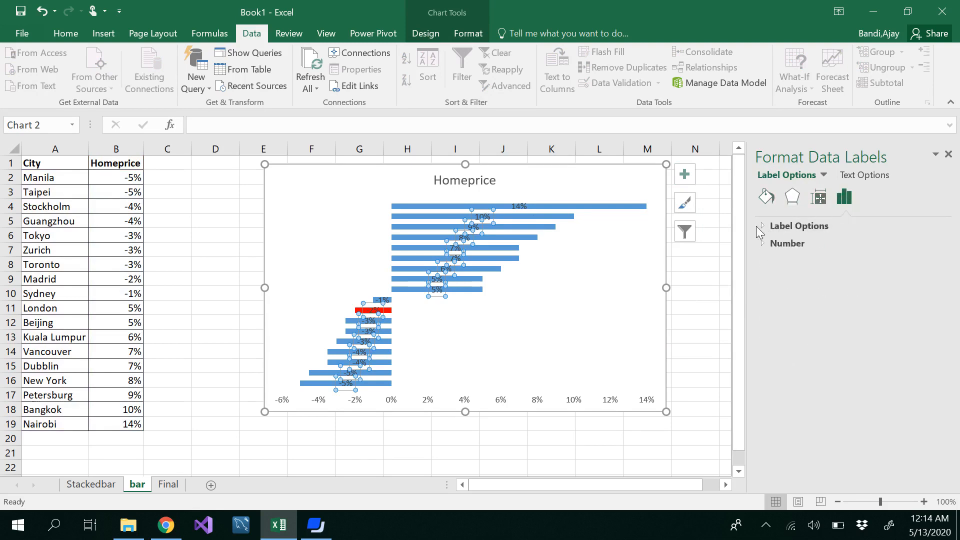
click(763, 226)
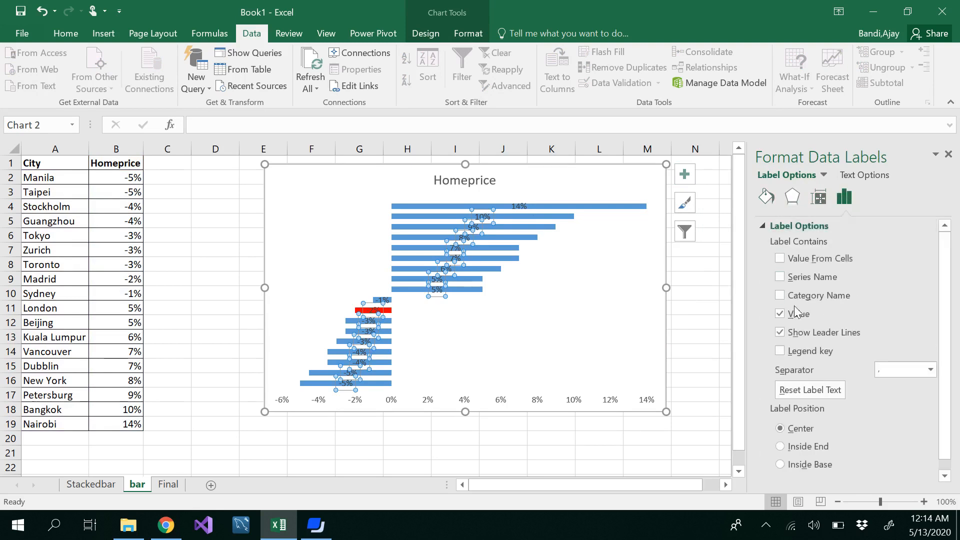
click(781, 314)
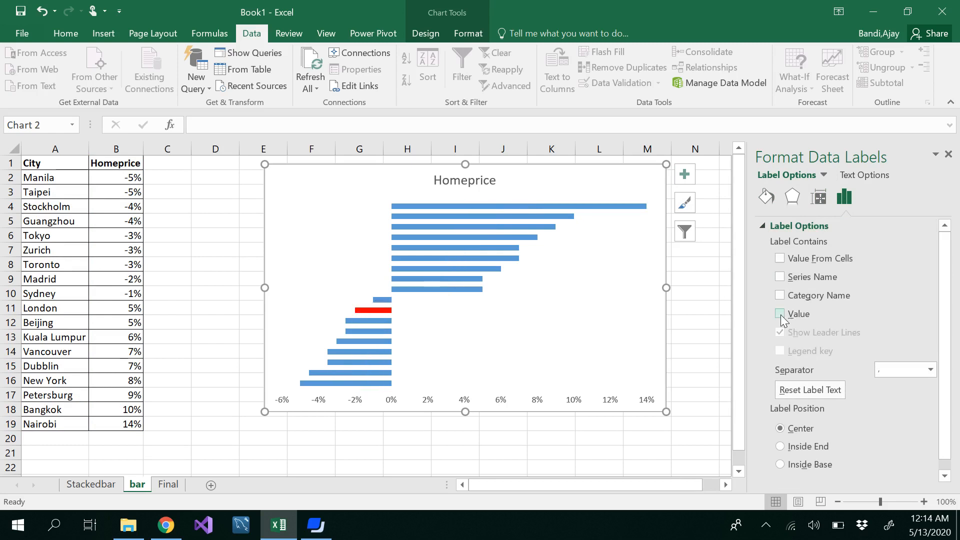
click(780, 258)
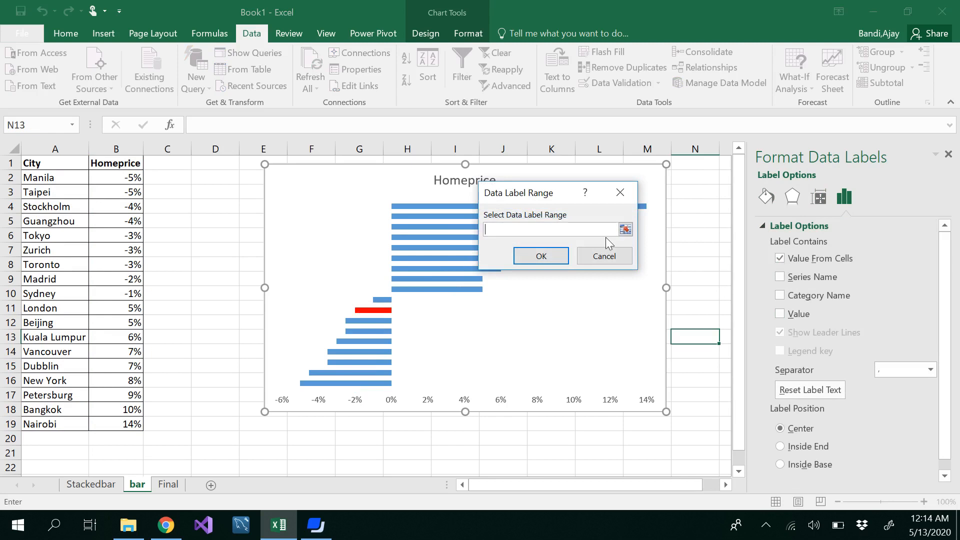
drag(25, 177, 5, 423)
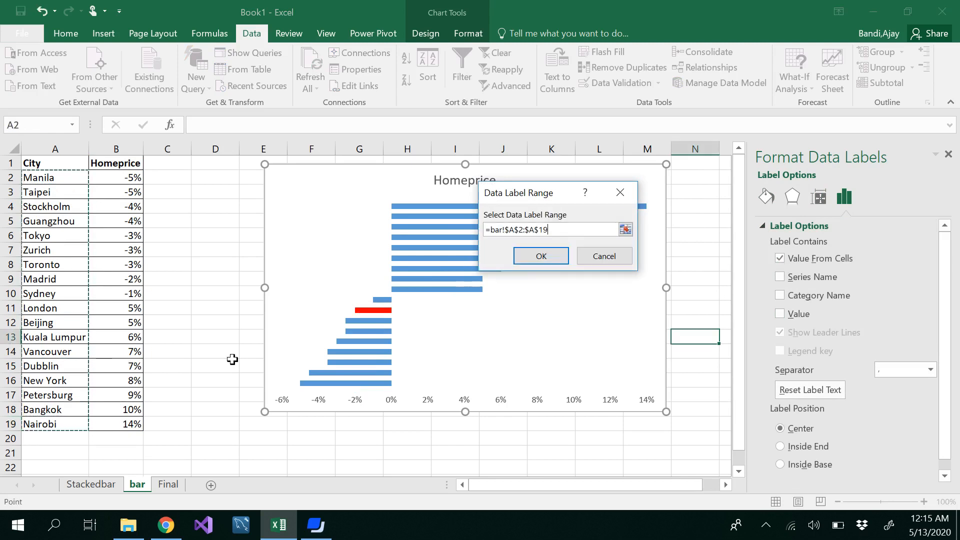
click(559, 260)
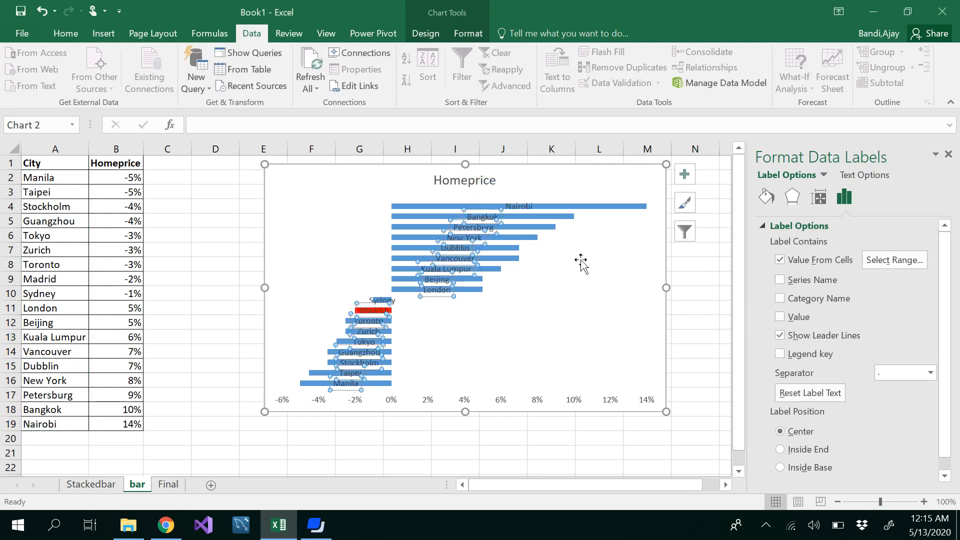
- Move the Nairobi label to the outer end of its bar and widen the Homeprice chart into column N
click(510, 208)
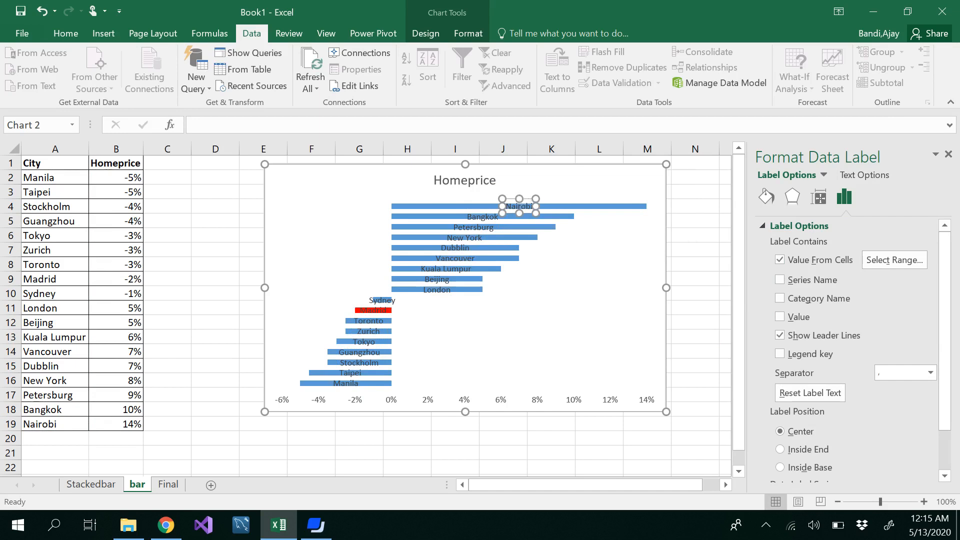
click(574, 280)
click(512, 208)
click(531, 206)
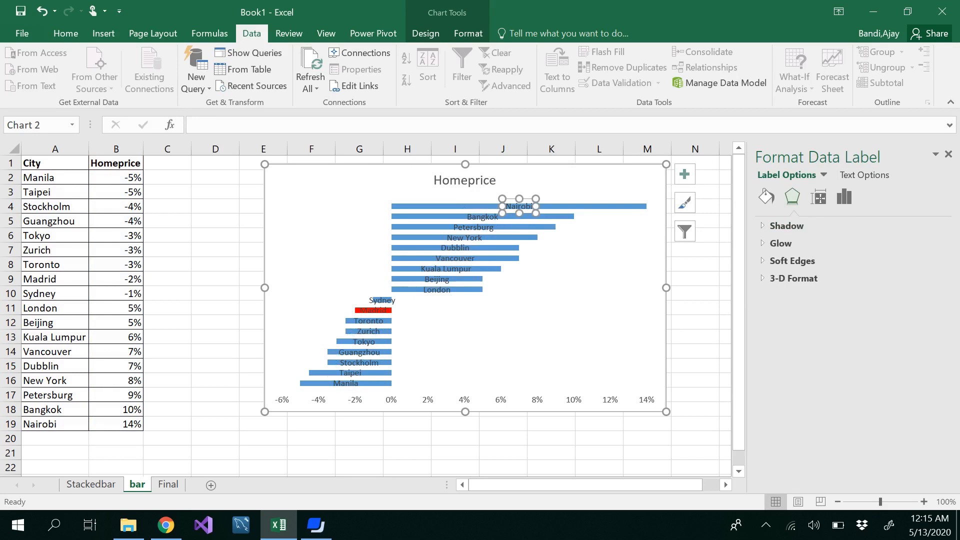
drag(525, 198, 665, 197)
drag(666, 288, 704, 287)
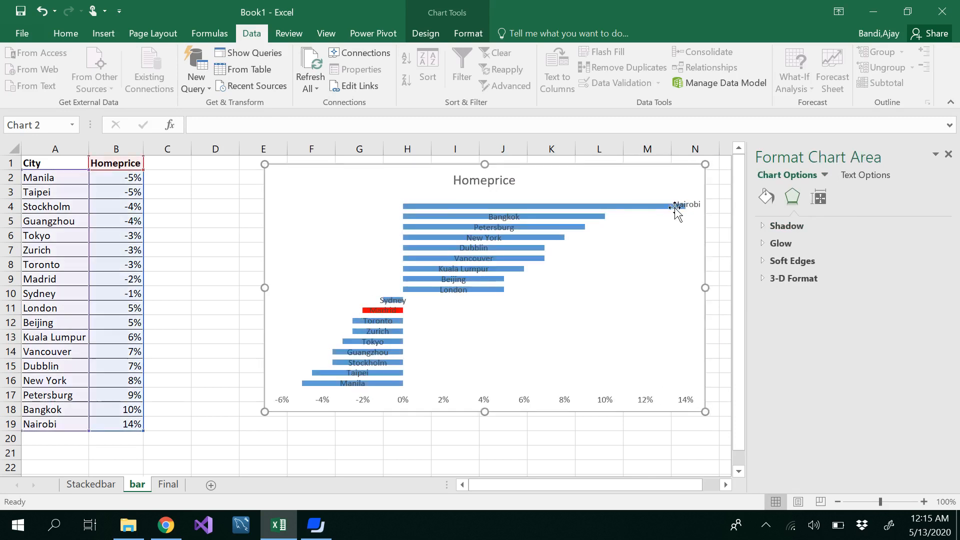
- Move the Bangkok and Petersburg labels just beyond the outer ends of their bars
click(505, 217)
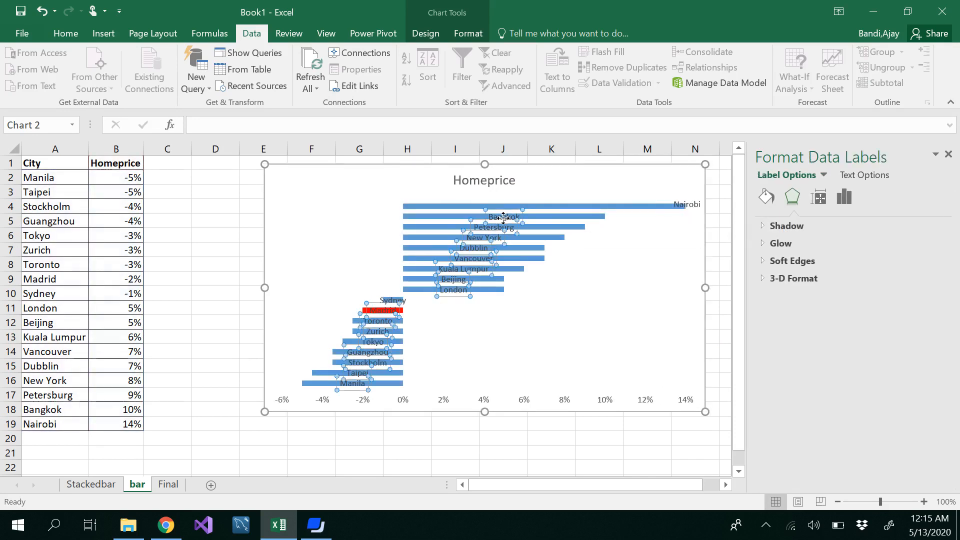
drag(505, 218, 630, 216)
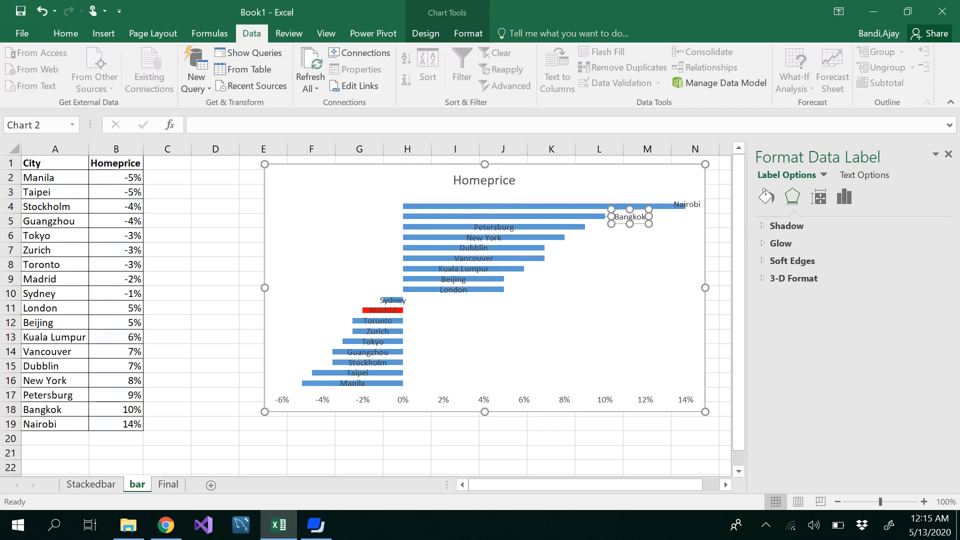
click(486, 229)
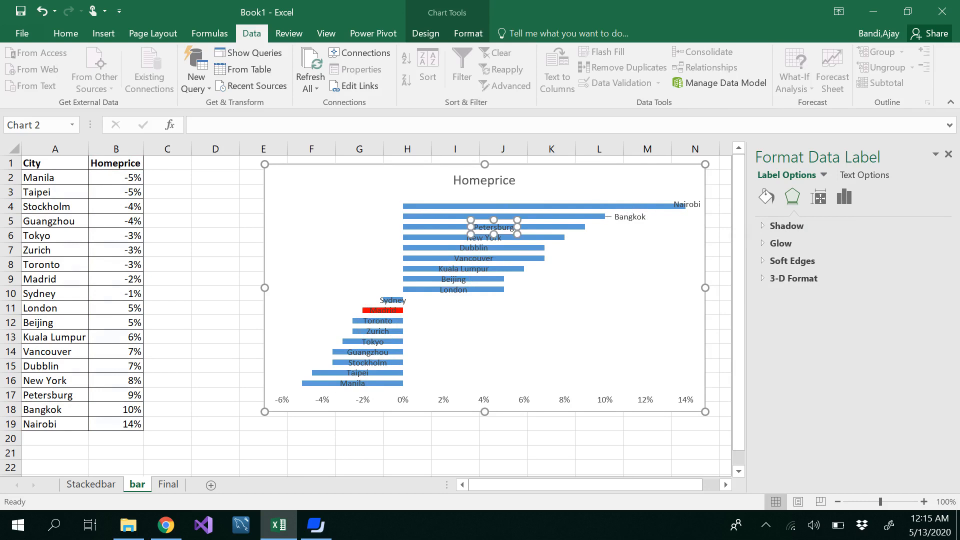
double_click(486, 228)
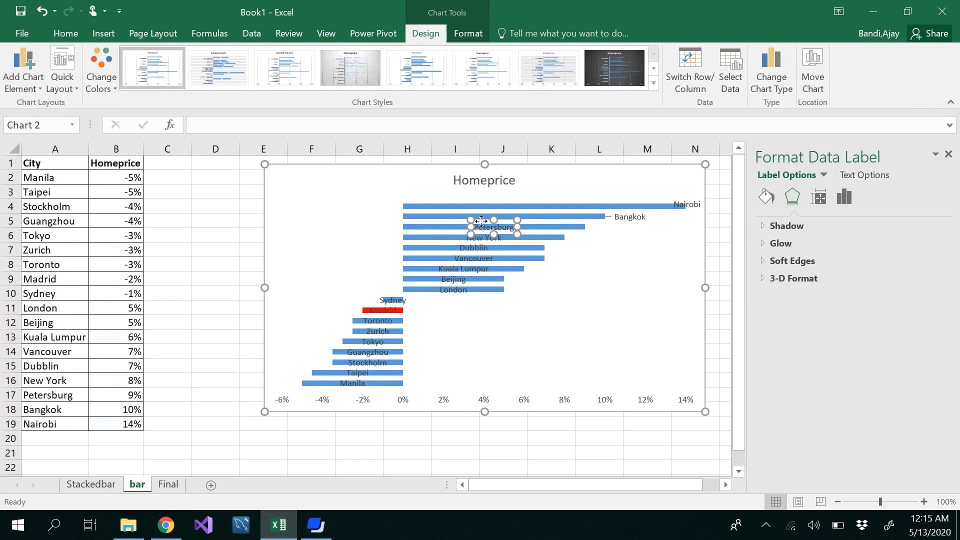
drag(482, 221, 597, 223)
click(680, 273)
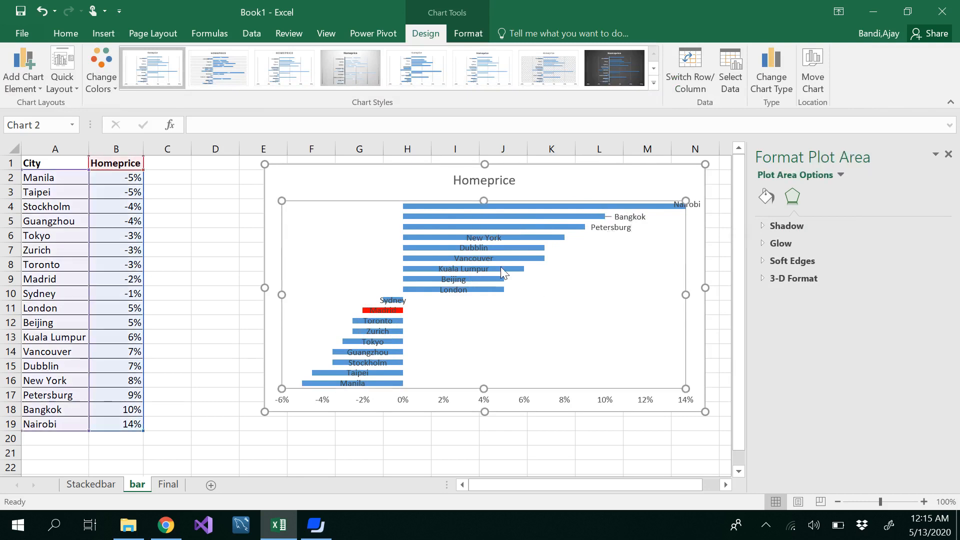
- Compare the charts on the Final and Stackedbar sheets with the original Bloomberg and weforum.org charts in Chrome
click(167, 485)
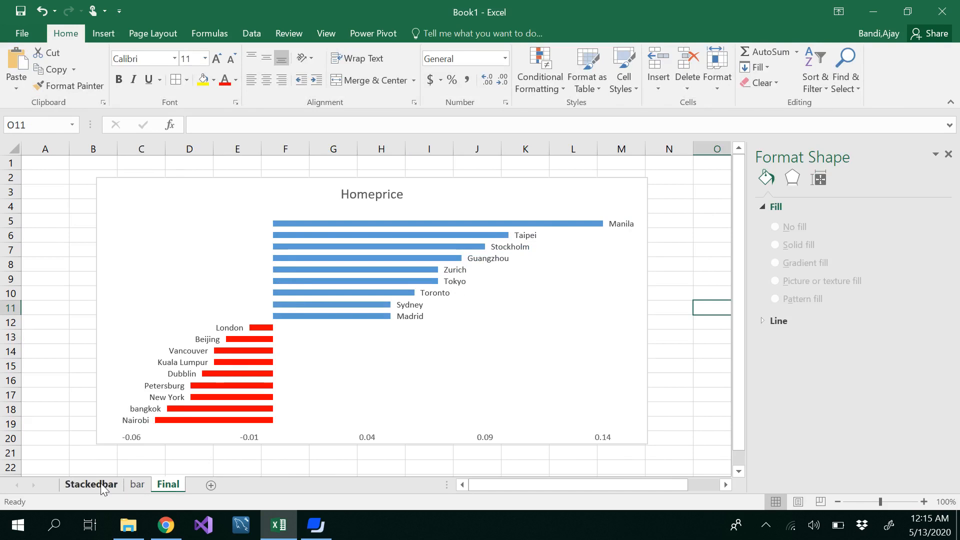
click(169, 527)
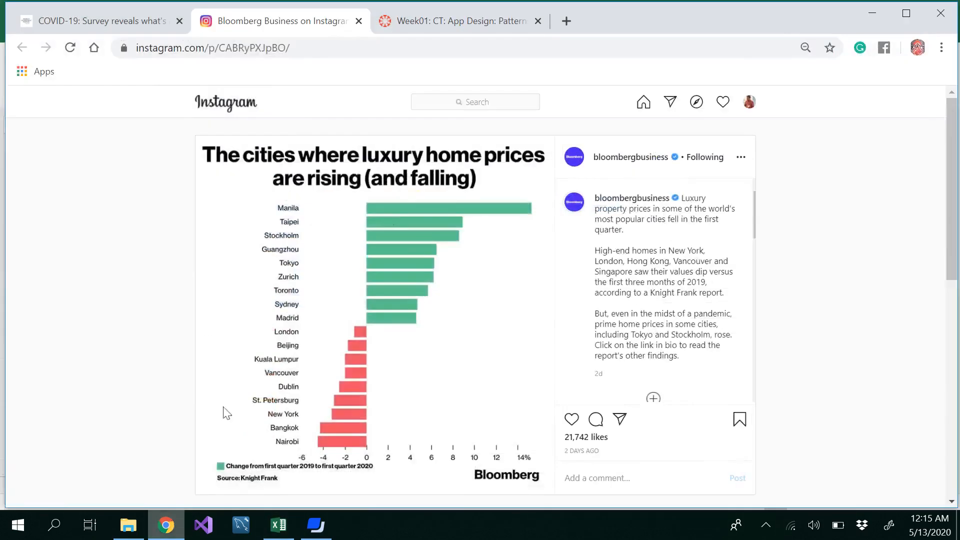
click(119, 25)
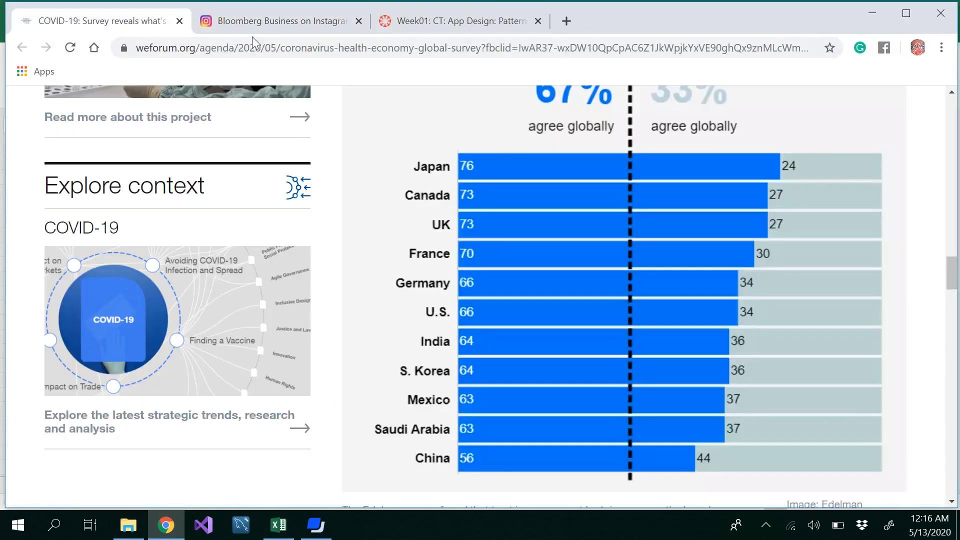
click(283, 23)
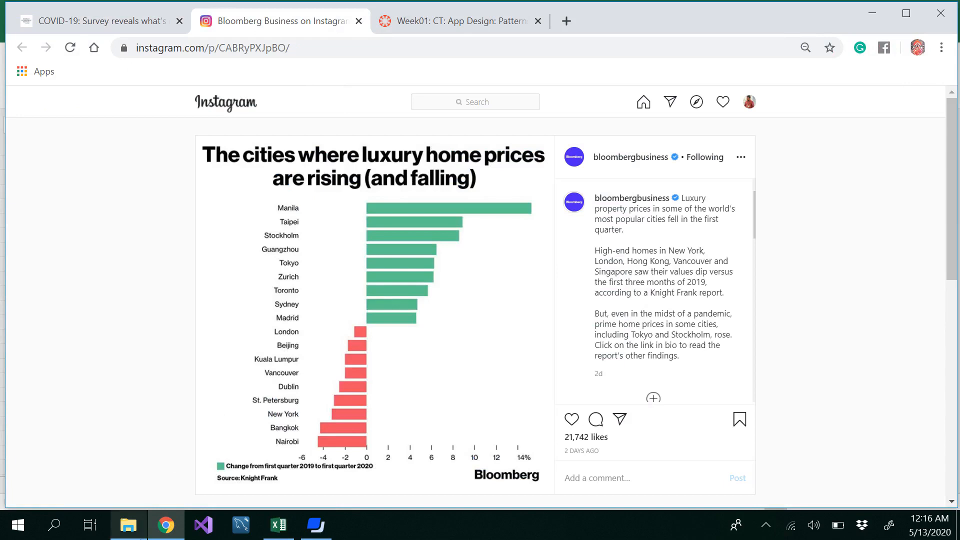
mouse_move(170, 529)
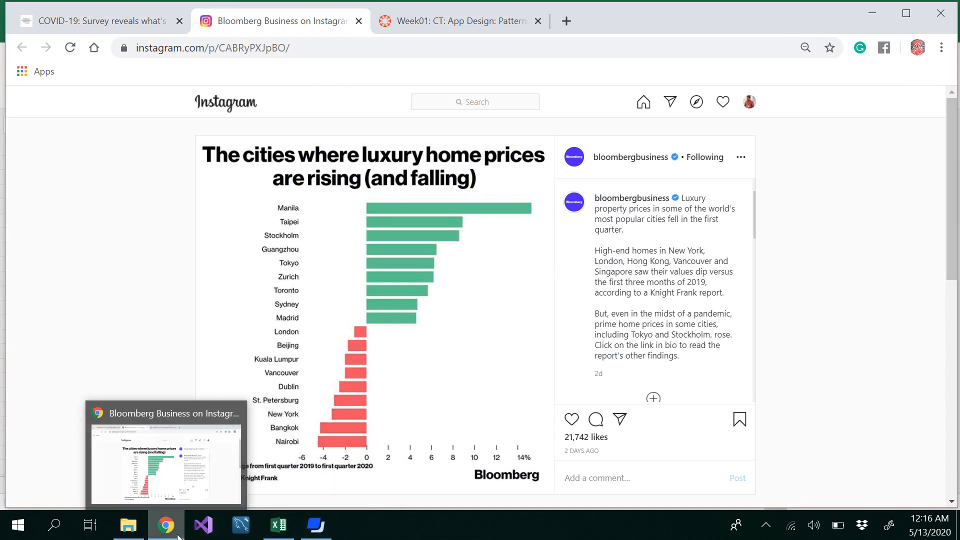
click(278, 525)
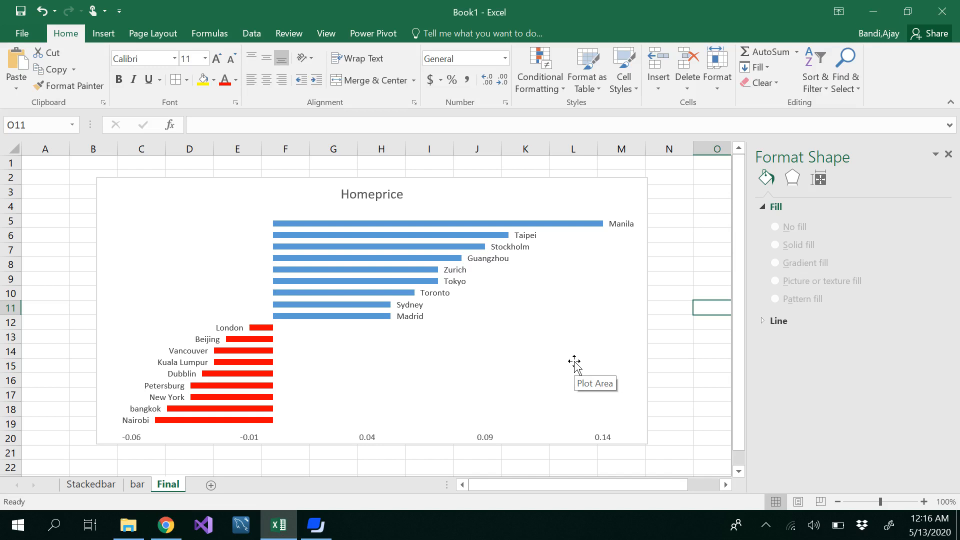
click(100, 486)
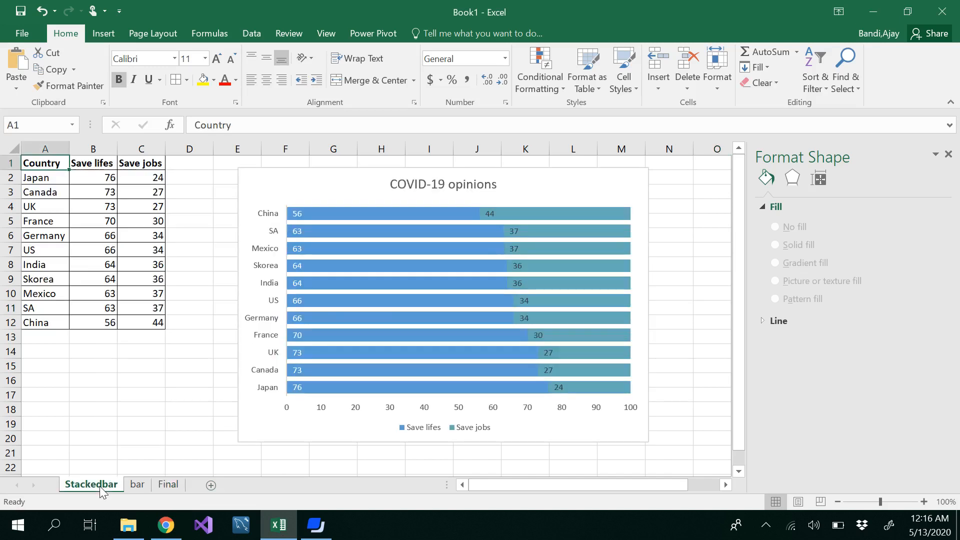